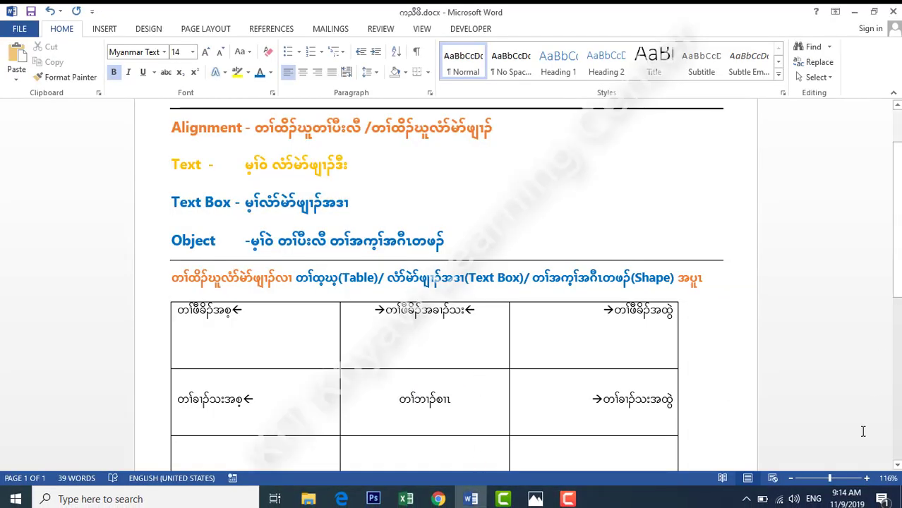
# - Set the document zoom to 160% and look over the Alignment title and the definition lines beneath it
pyautogui.moveTo(830, 479); pyautogui.dragTo(838, 480)
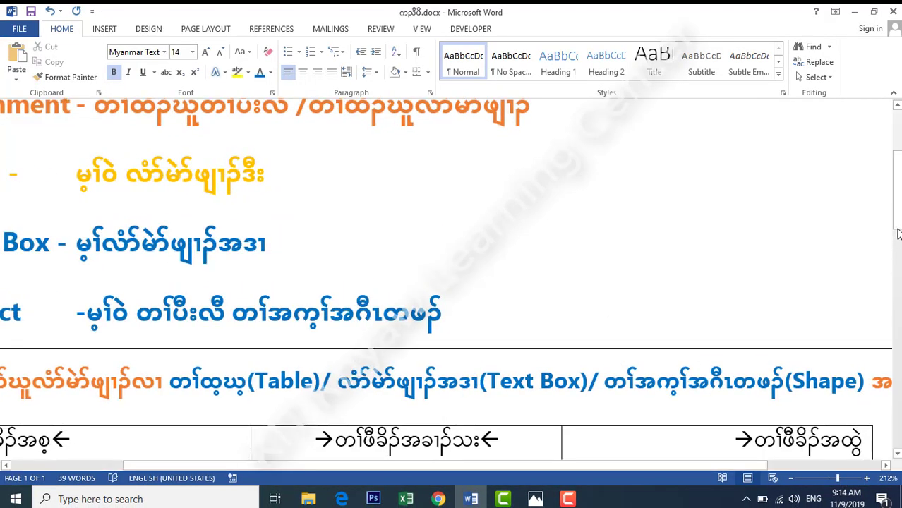
pyautogui.scroll(3, 897, 170)
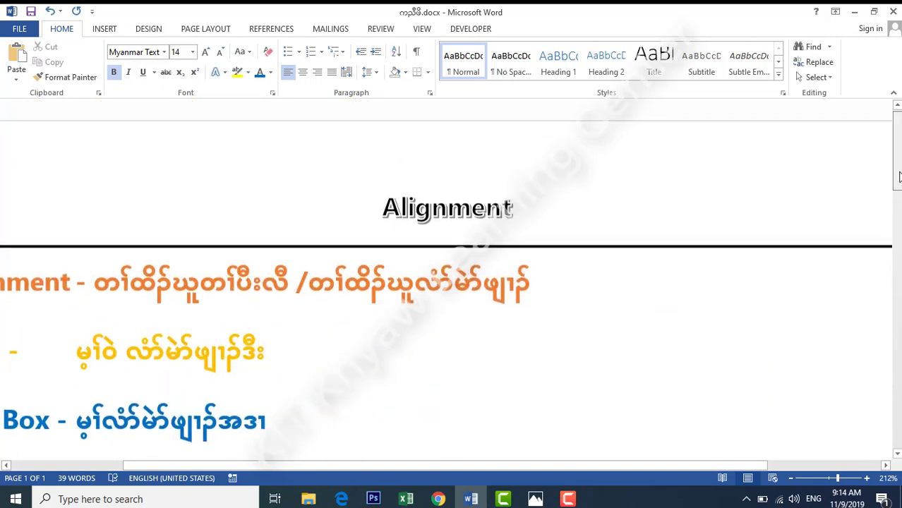
pyautogui.scroll(-1, 896, 162)
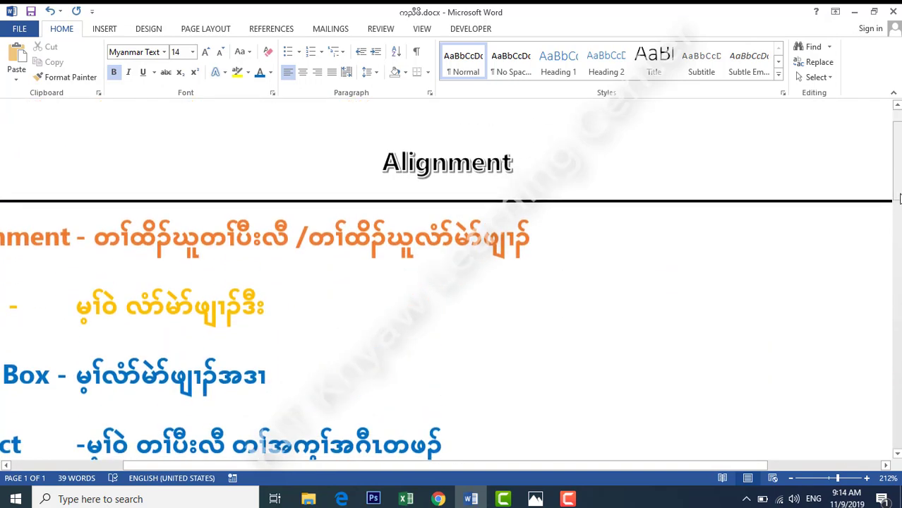
pyautogui.click(790, 478)
pyautogui.click(791, 478)
pyautogui.click(791, 479)
pyautogui.click(790, 479)
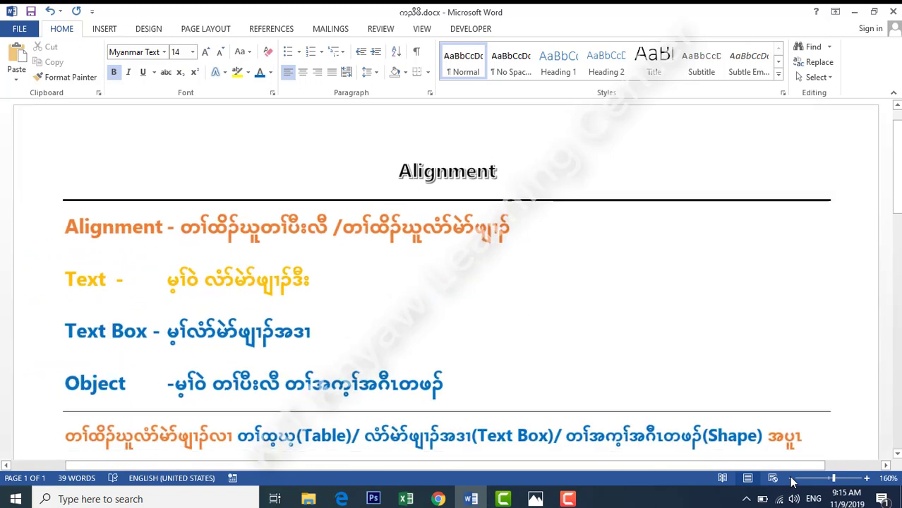
pyautogui.click(790, 479)
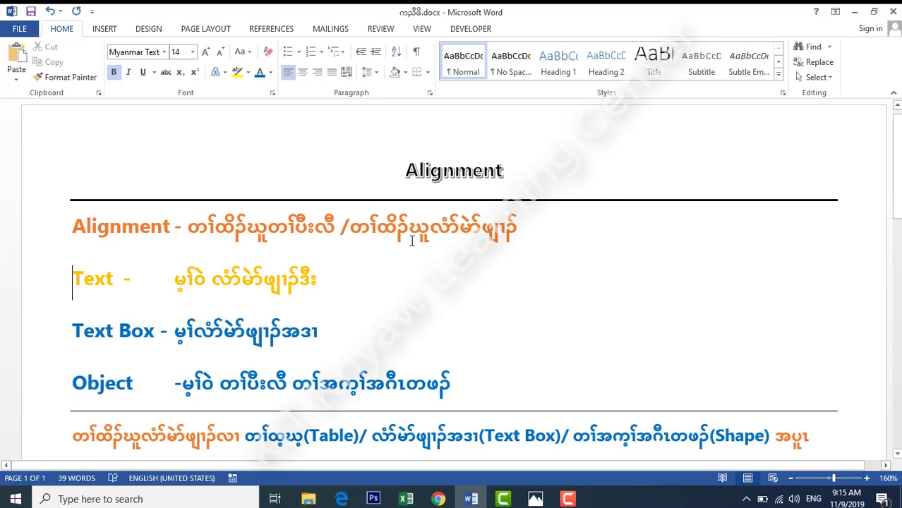
pyautogui.scroll(-1, 538, 290)
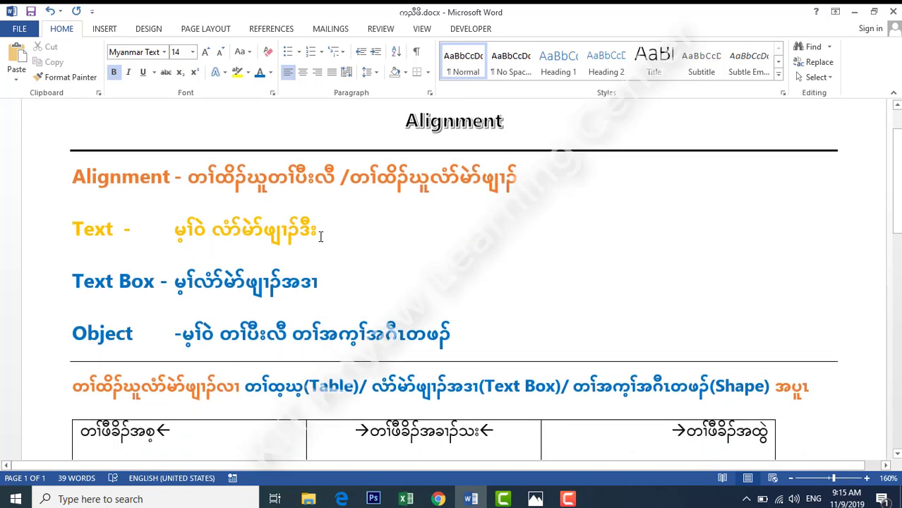
# - Center the yellow "Text" definition line between the page margins
pyautogui.click(60, 233)
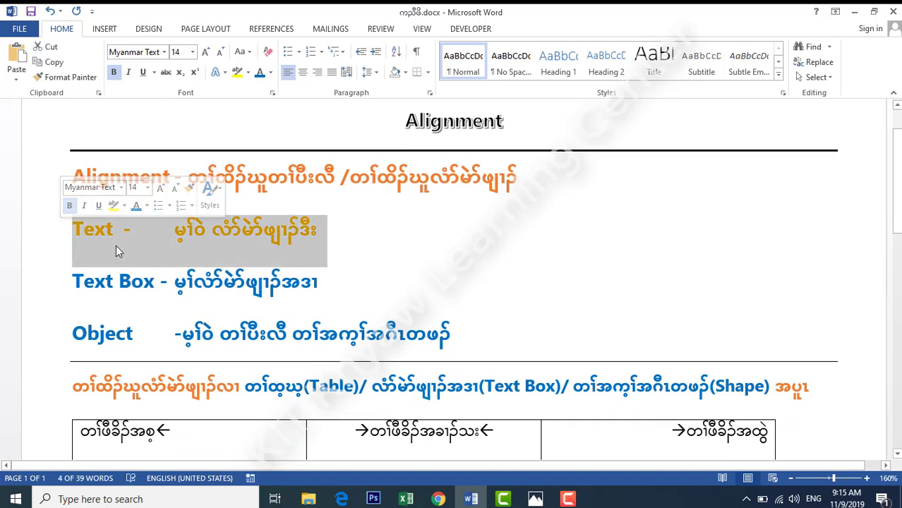
pyautogui.click(379, 244)
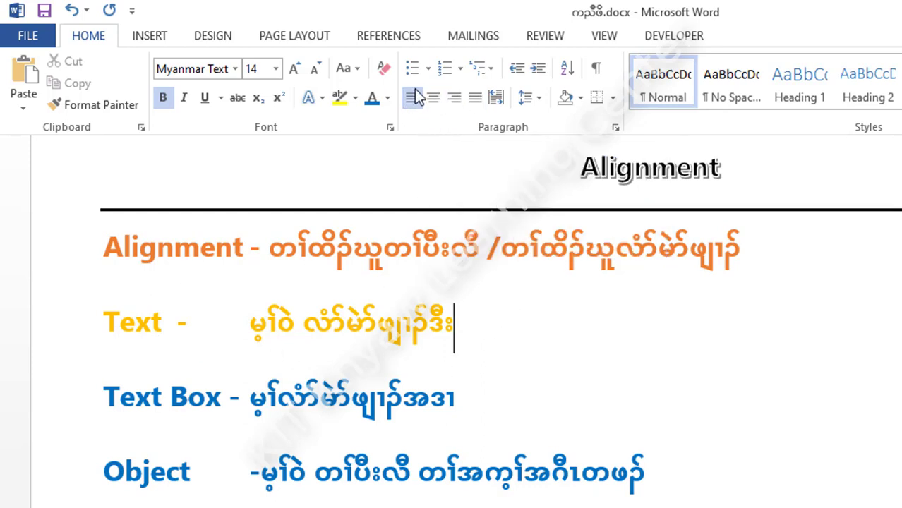
pyautogui.click(72, 328)
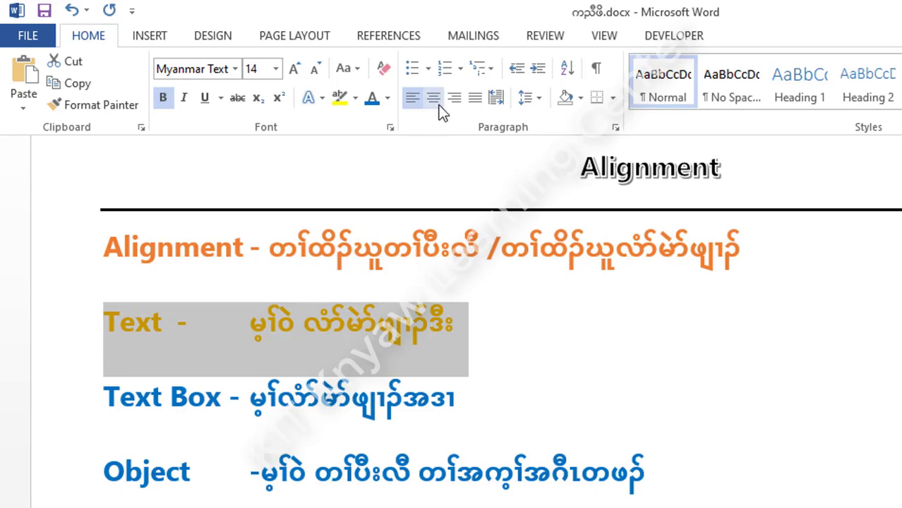
pyautogui.click(435, 101)
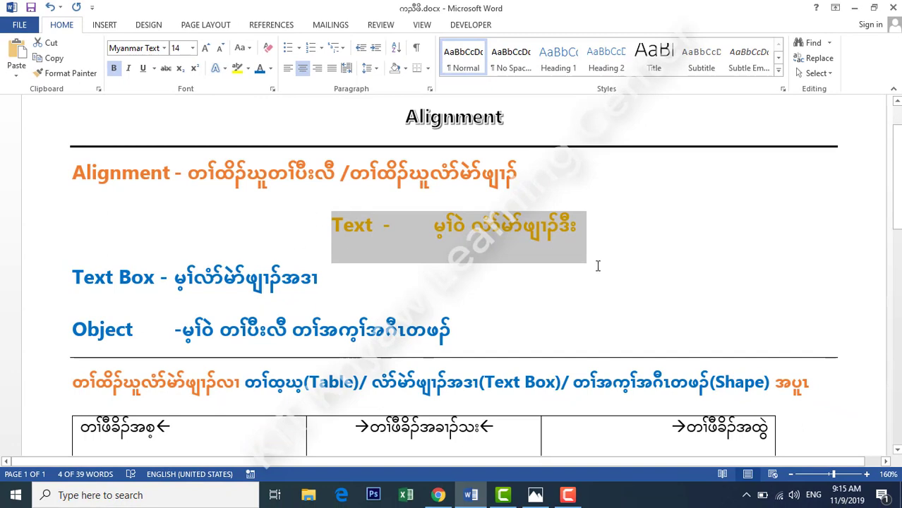
# - Try entering "you" on a new centered line below the "Text" line and remove that line again
pyautogui.click(588, 224)
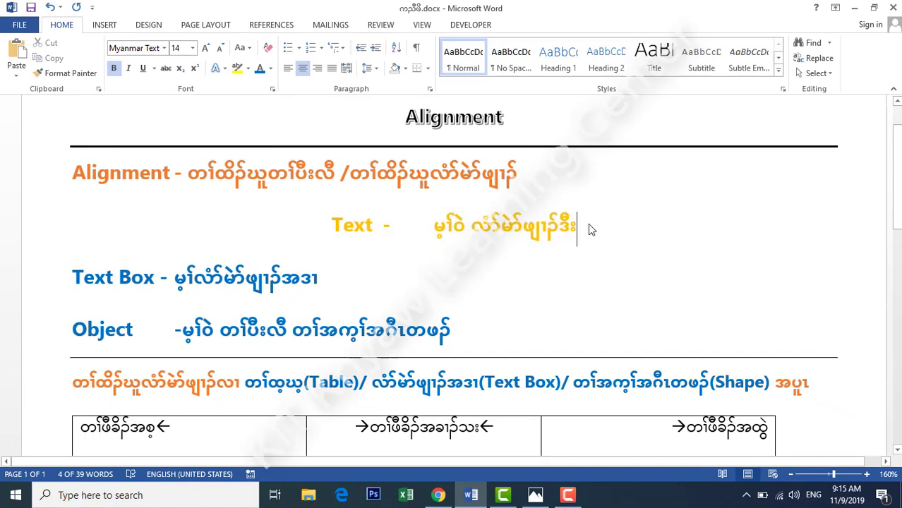
pyautogui.press('Return')
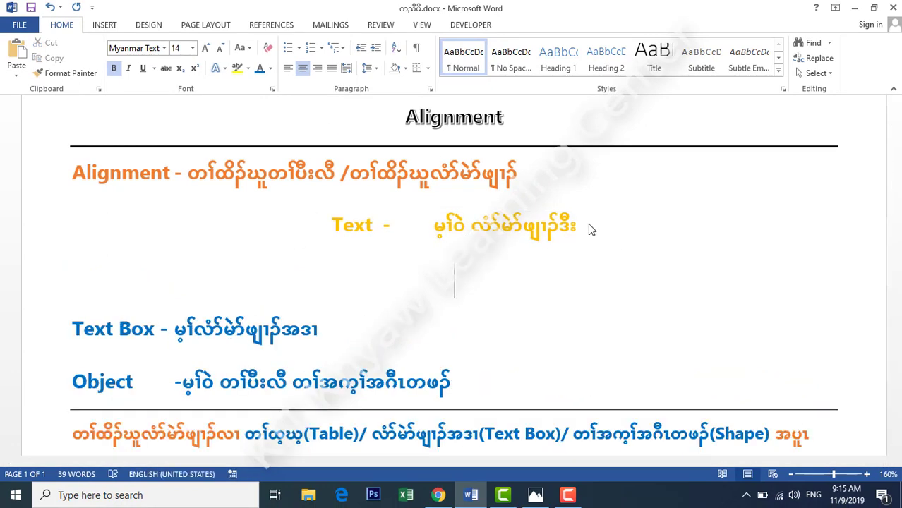
pyautogui.write('you')
pyautogui.press('BackSpace')
pyautogui.press('BackSpace')
pyautogui.press('BackSpace')
pyautogui.hotkey('ctrl', 'l')
pyautogui.press('BackSpace')
pyautogui.press('BackSpace')
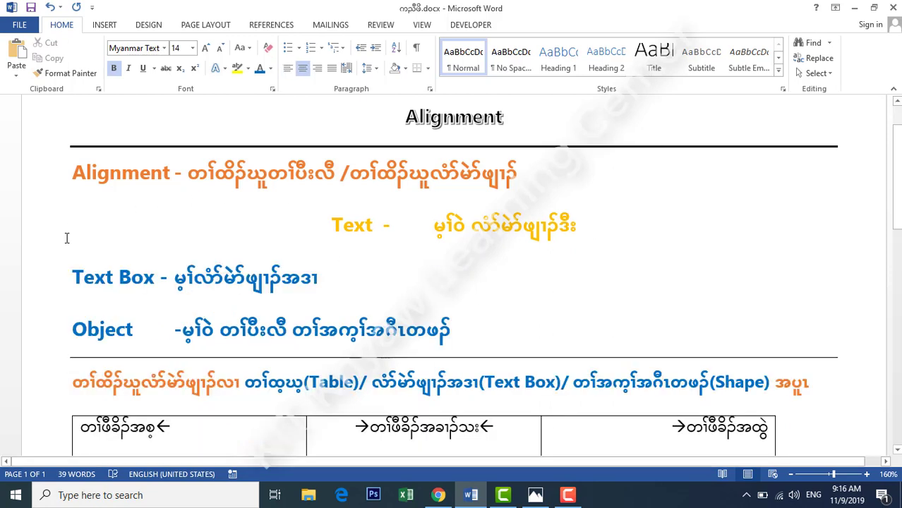
# - Align the blue "Text Box" definition line to the right margin
pyautogui.click(54, 282)
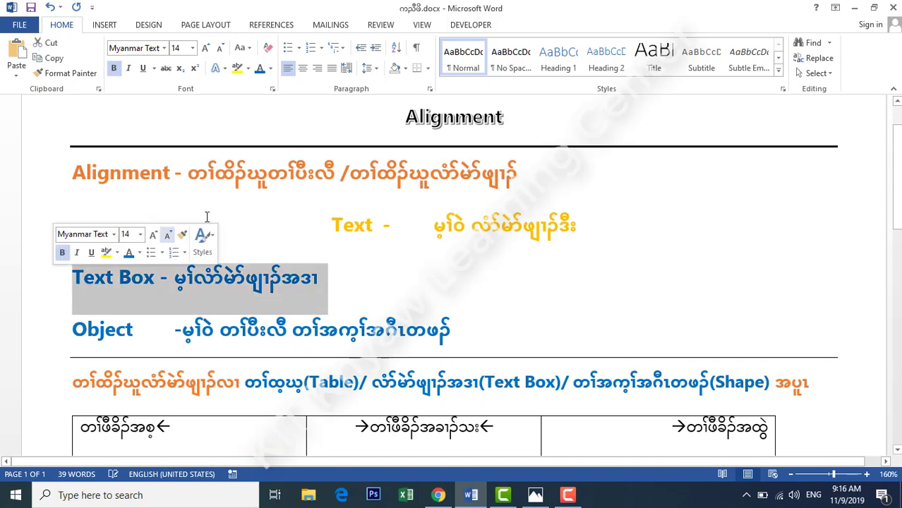
pyautogui.click(320, 71)
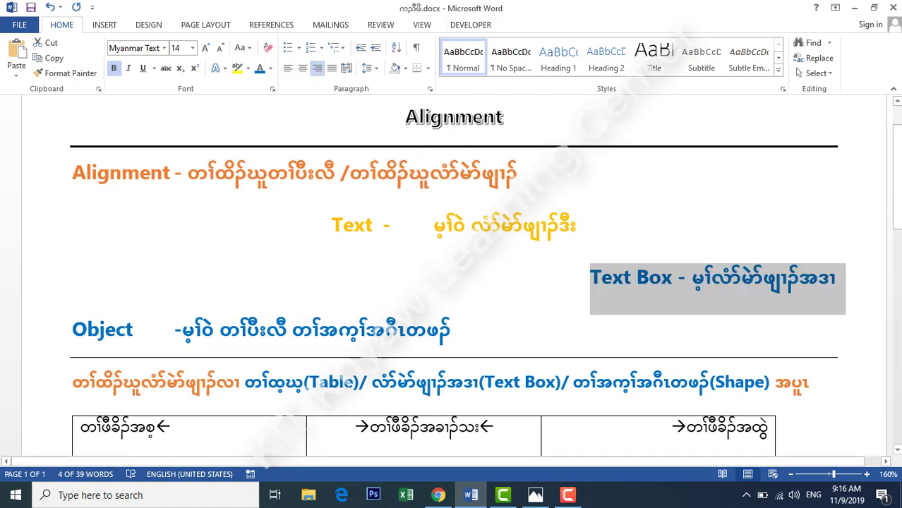
# - Try entering "You are right" on a new right-aligned line below the "Text Box" line and delete that line
pyautogui.click(834, 298)
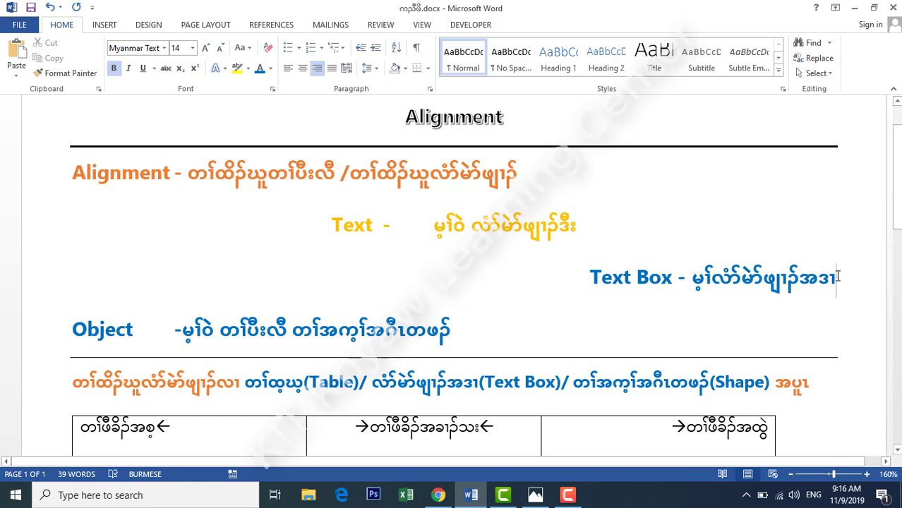
pyautogui.press('Return')
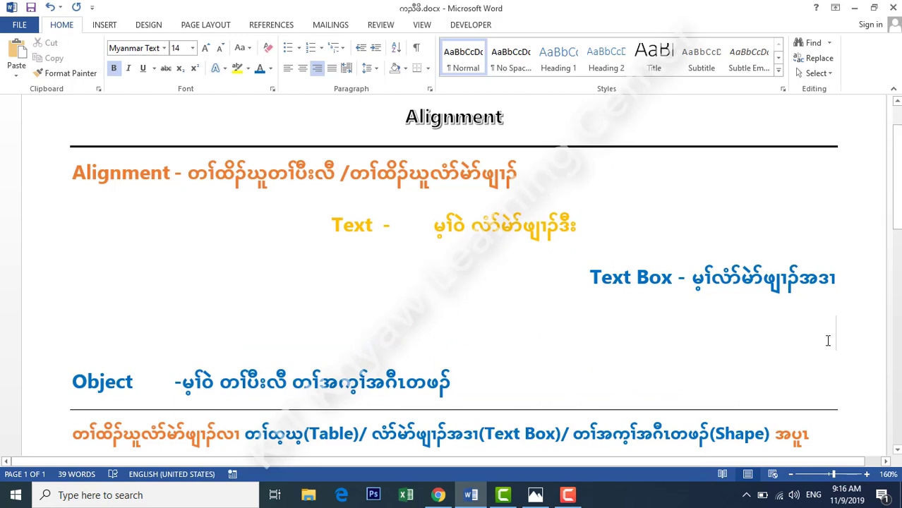
pyautogui.write('you are ri')
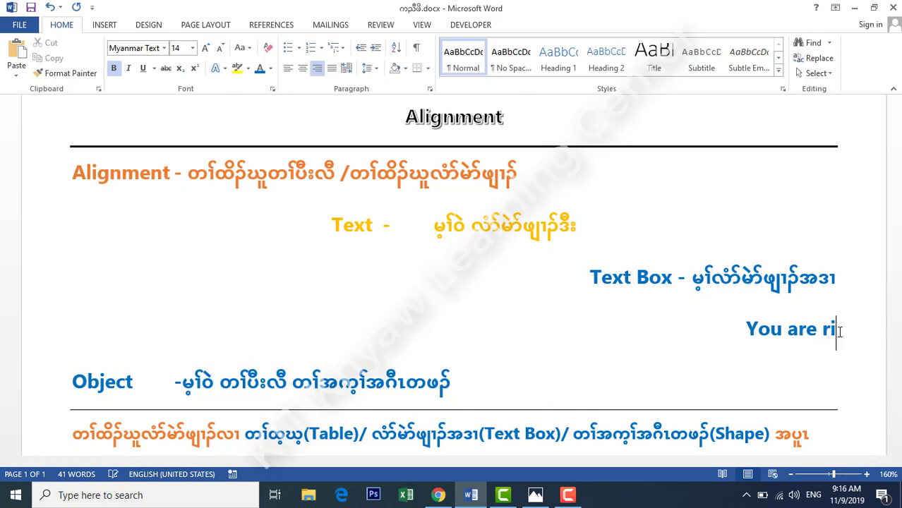
pyautogui.write('ght')
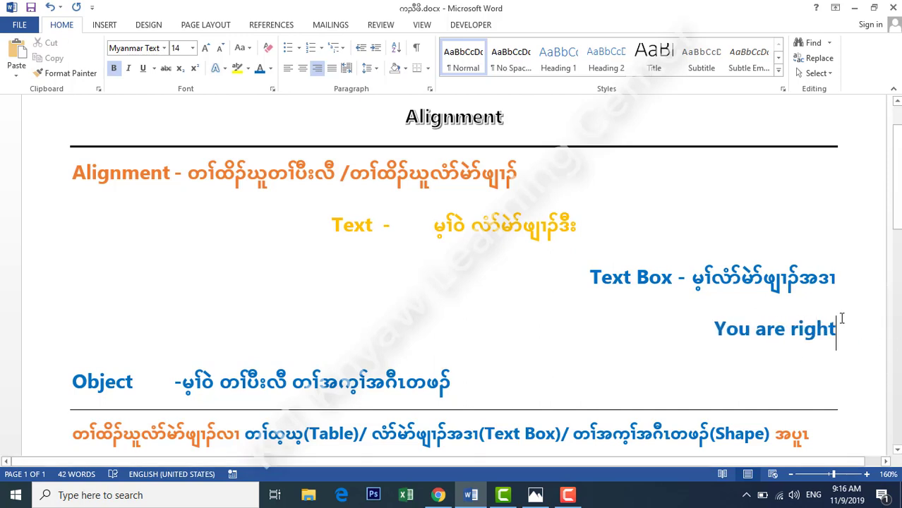
pyautogui.moveTo(841, 319); pyautogui.dragTo(635, 332)
pyautogui.press('Delete')
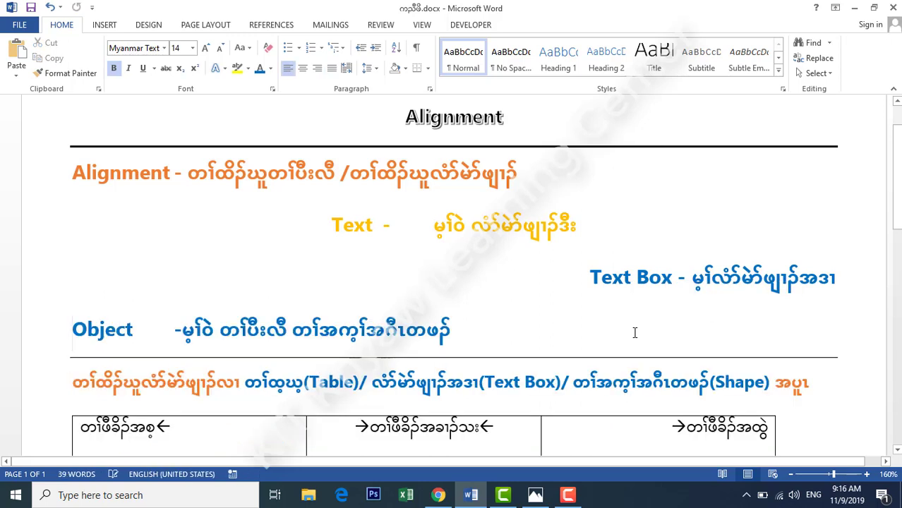
# - Apply left alignment to the "Object" line and to the "Text" and "Text Box" lines
pyautogui.click(50, 335)
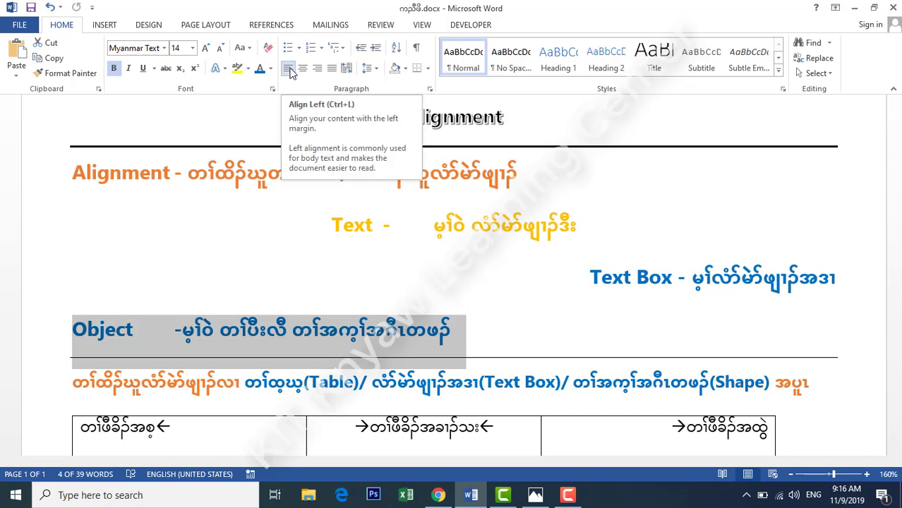
pyautogui.click(288, 73)
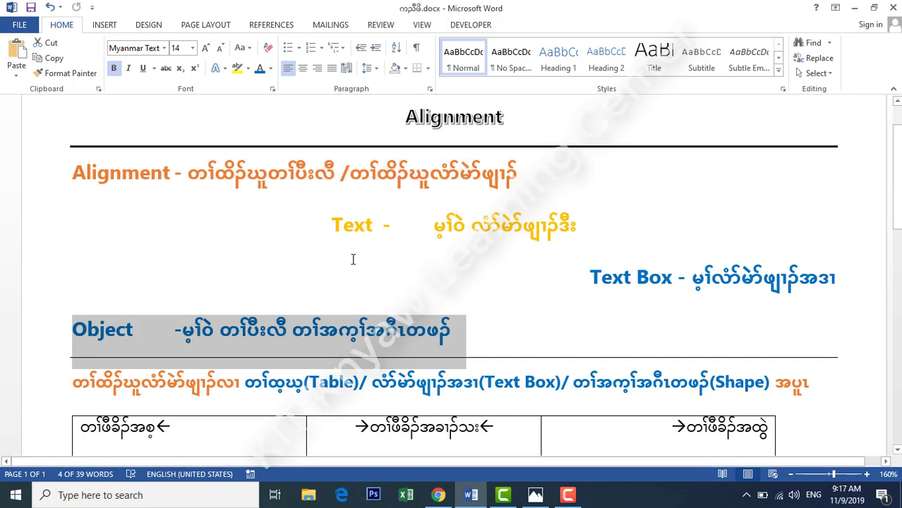
pyautogui.click(353, 225)
pyautogui.click(43, 219)
pyautogui.keyDown('shift'); pyautogui.click(57, 288); pyautogui.keyUp('shift')
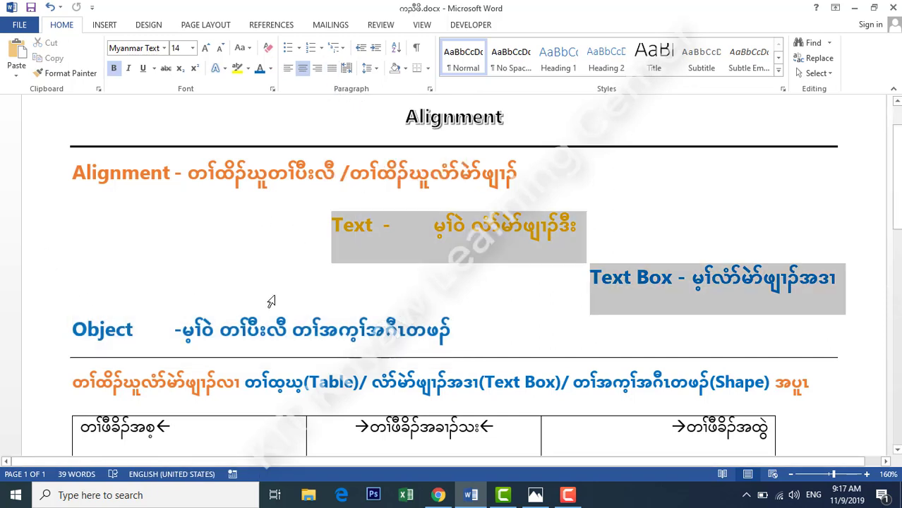
pyautogui.click(287, 68)
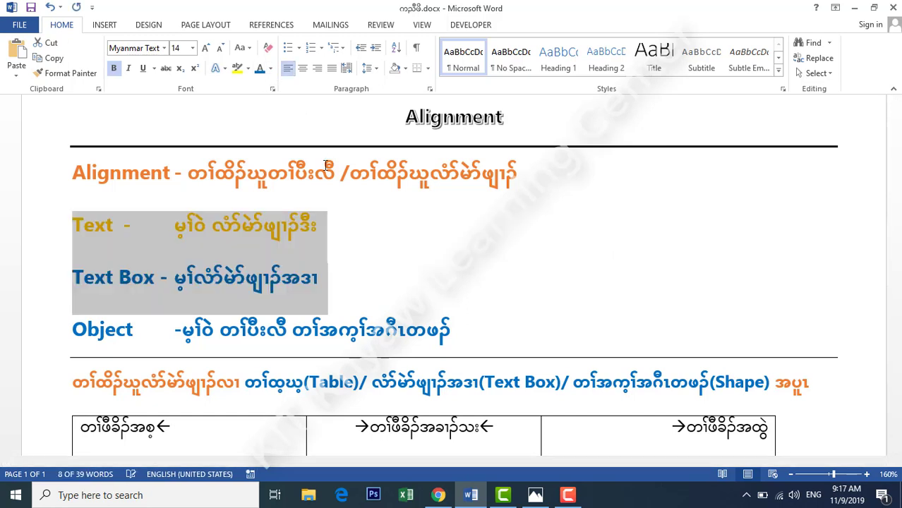
pyautogui.click(338, 237)
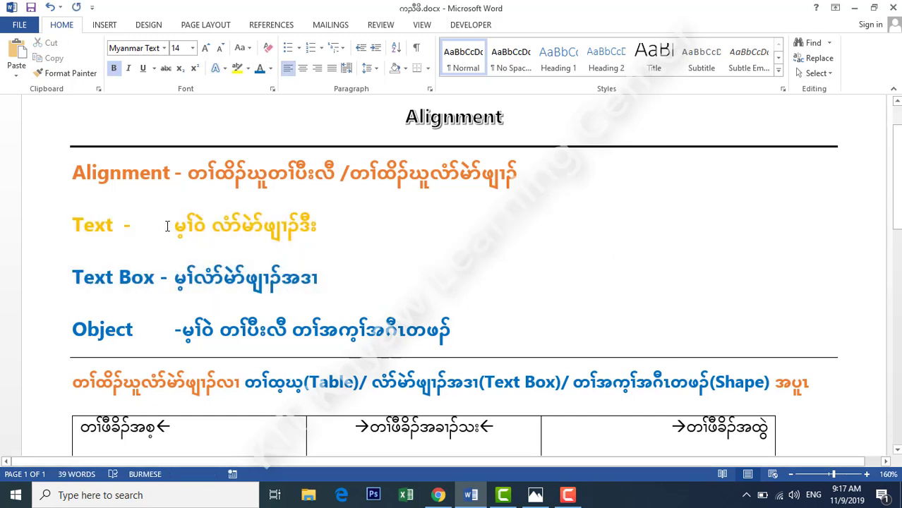
pyautogui.scroll(-3, 310, 247)
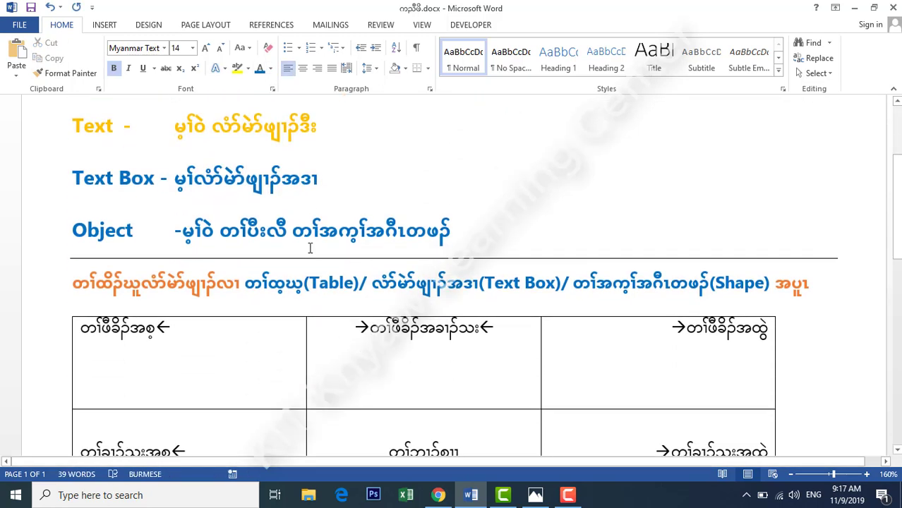
pyautogui.scroll(-1, 272, 226)
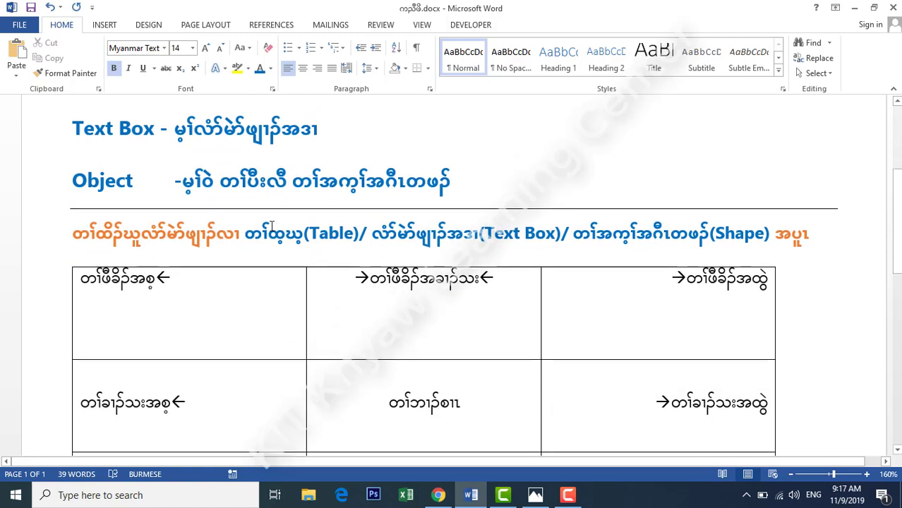
pyautogui.scroll(1, 124, 189)
pyautogui.click(43, 186)
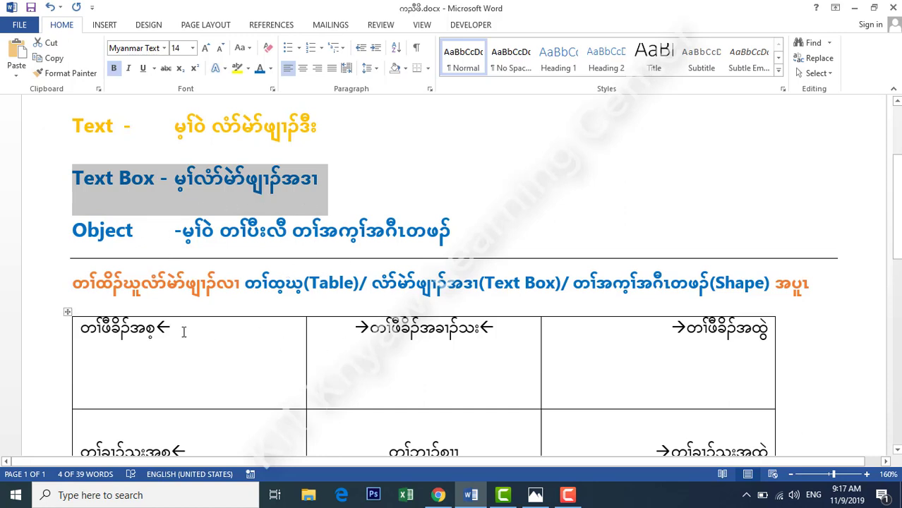
pyautogui.scroll(3, 424, 283)
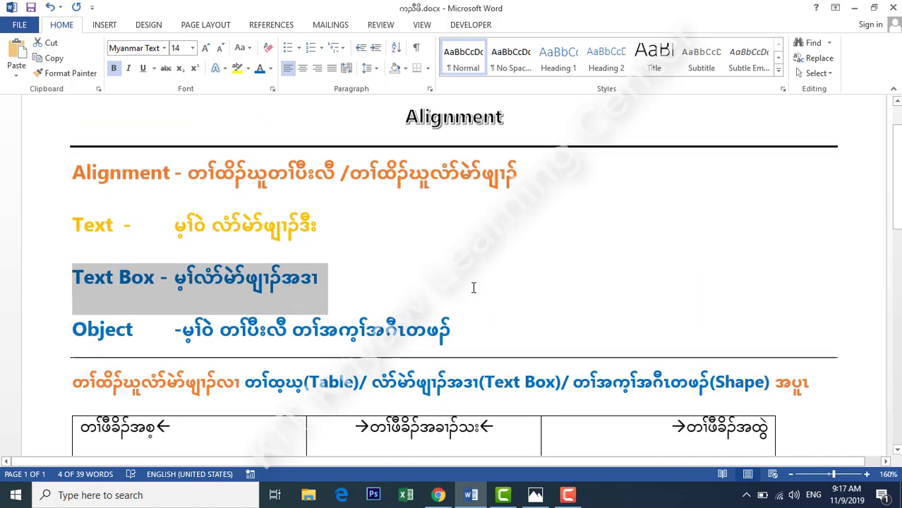
pyautogui.click(378, 252)
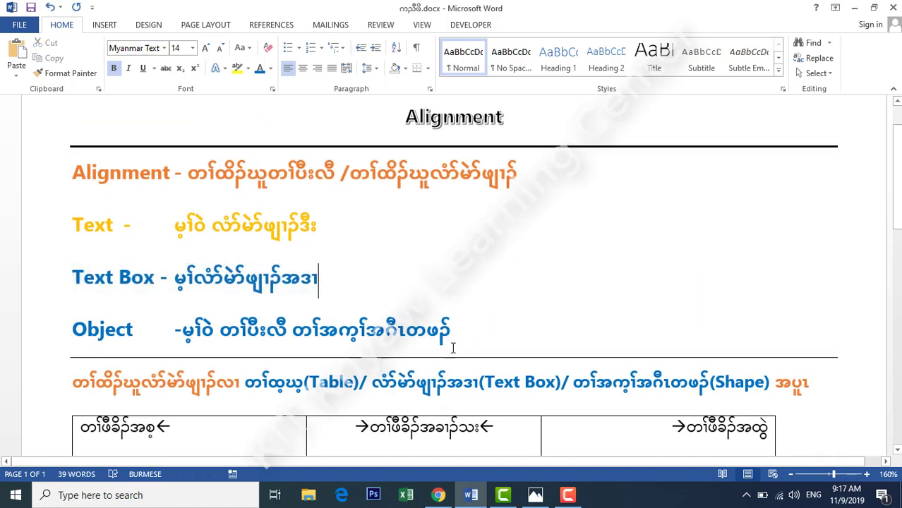
# - Draw a text box about 1.21" high and 2.31" wide in the blank area beside the "Text" and "Text Box" lines
pyautogui.click(106, 27)
pyautogui.click(617, 60)
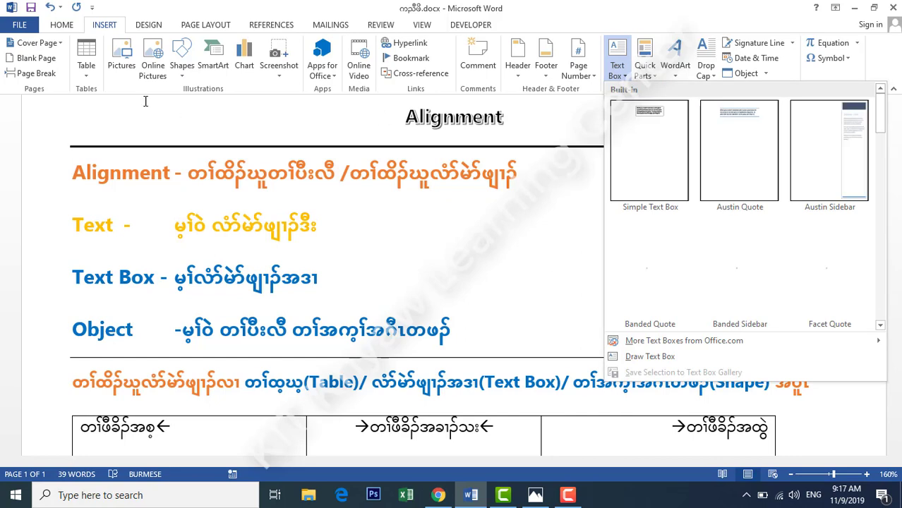
pyautogui.click(183, 64)
pyautogui.click(183, 63)
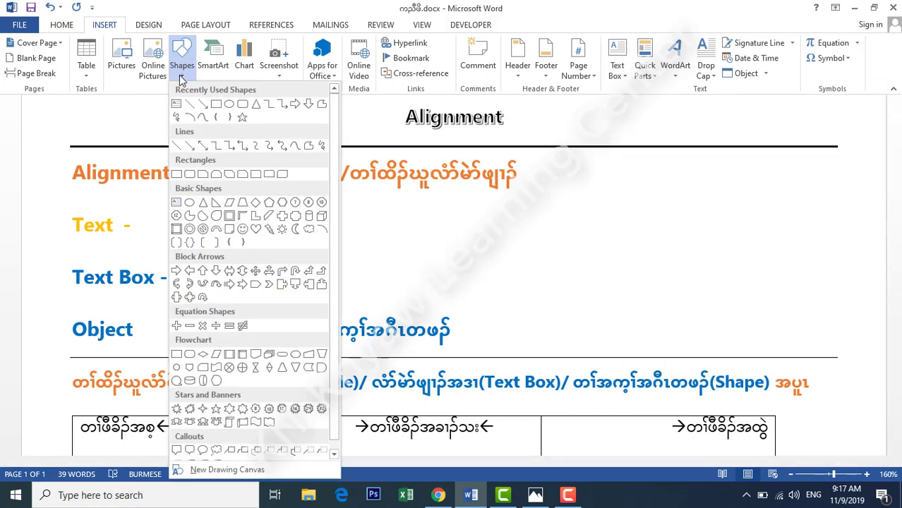
pyautogui.click(176, 104)
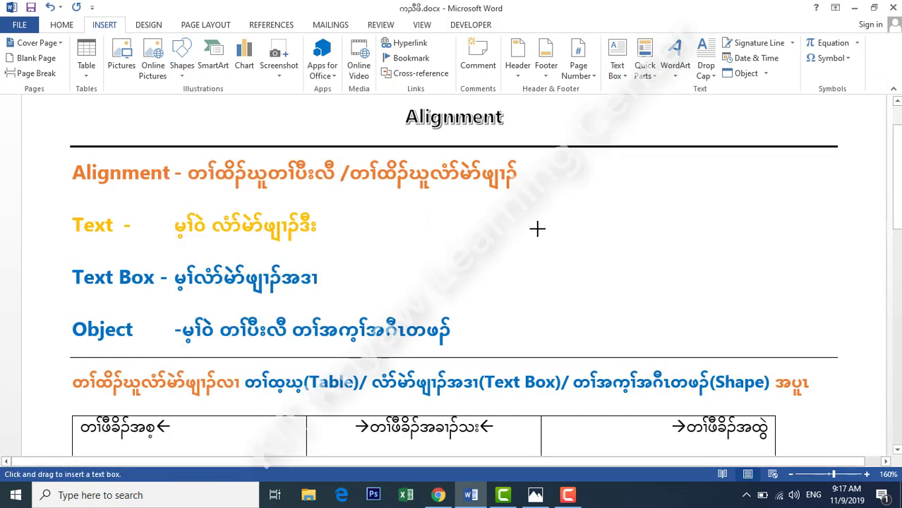
pyautogui.moveTo(618, 239); pyautogui.dragTo(775, 320)
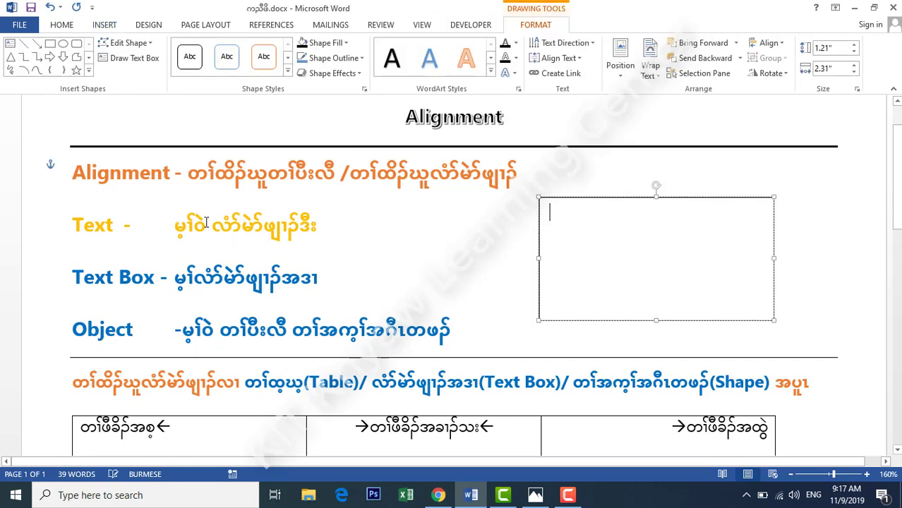
# - Copy the yellow definition phrase of the "Text" line into the text box as plain text and shift the box slightly
pyautogui.moveTo(173, 225); pyautogui.dragTo(317, 227)
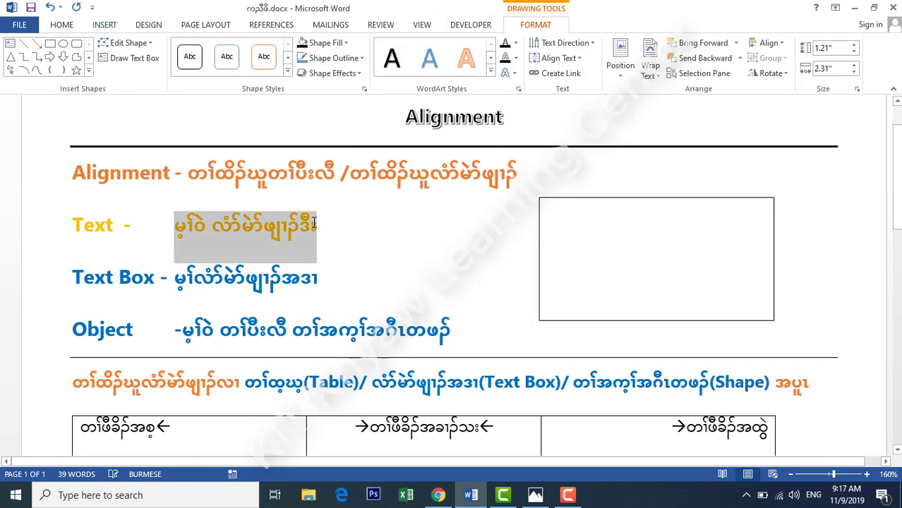
pyautogui.rightClick(285, 225)
pyautogui.click(323, 251)
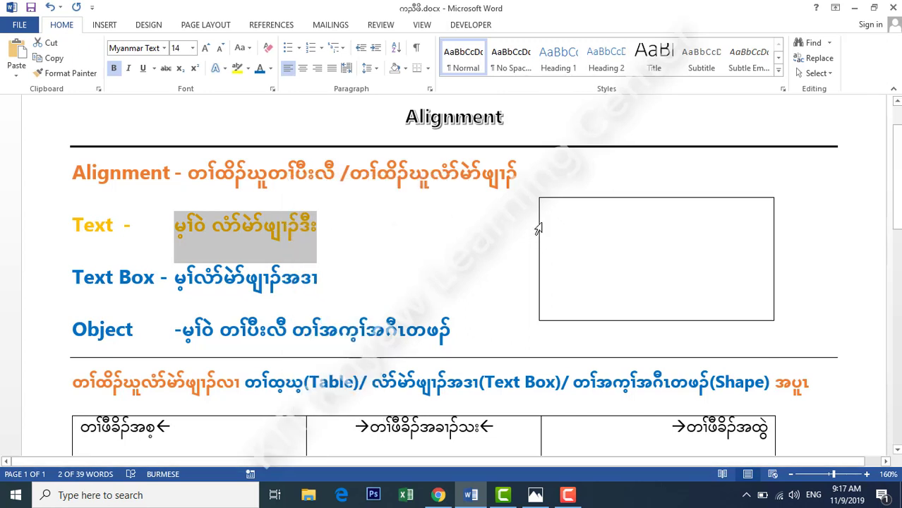
pyautogui.click(566, 212)
pyautogui.rightClick(566, 212)
pyautogui.click(630, 269)
pyautogui.hotkey('ctrl', 'v')
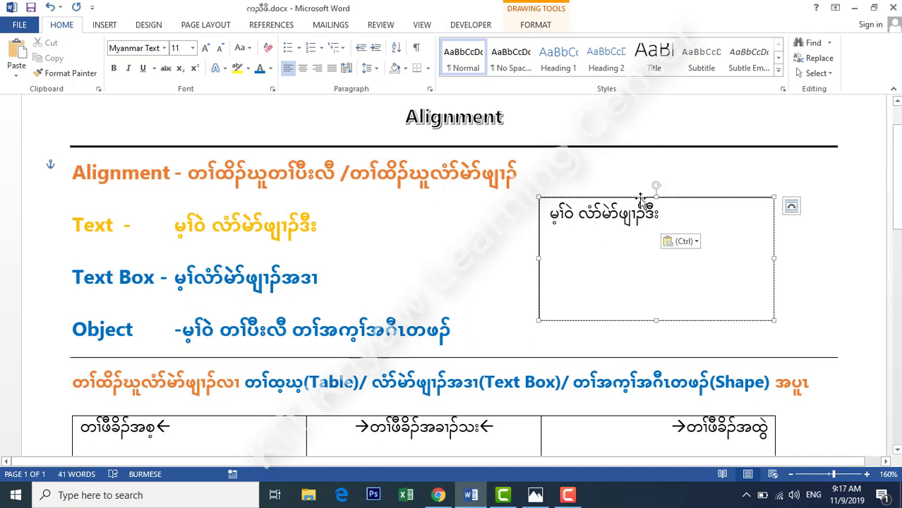
pyautogui.moveTo(643, 199); pyautogui.dragTo(651, 204)
pyautogui.click(578, 240)
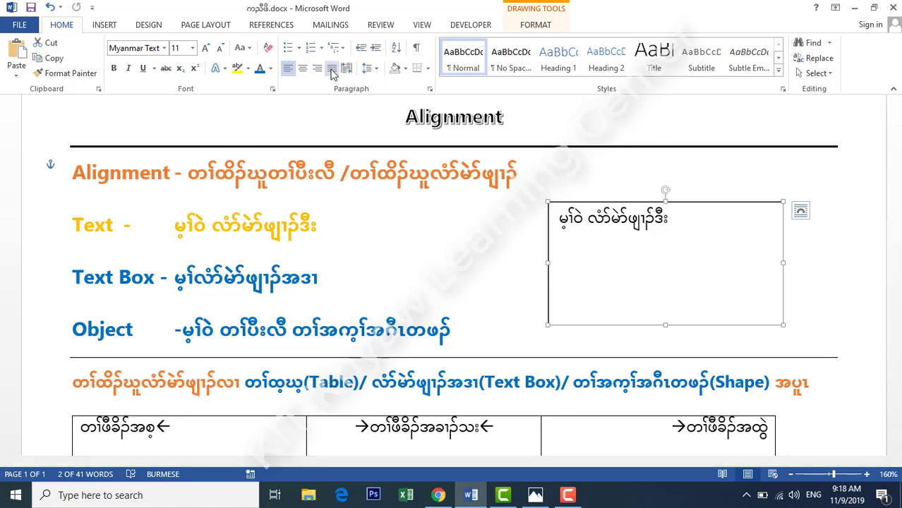
# - Set the vertical alignment of the phrase inside the text box to Bottom
pyautogui.click(536, 25)
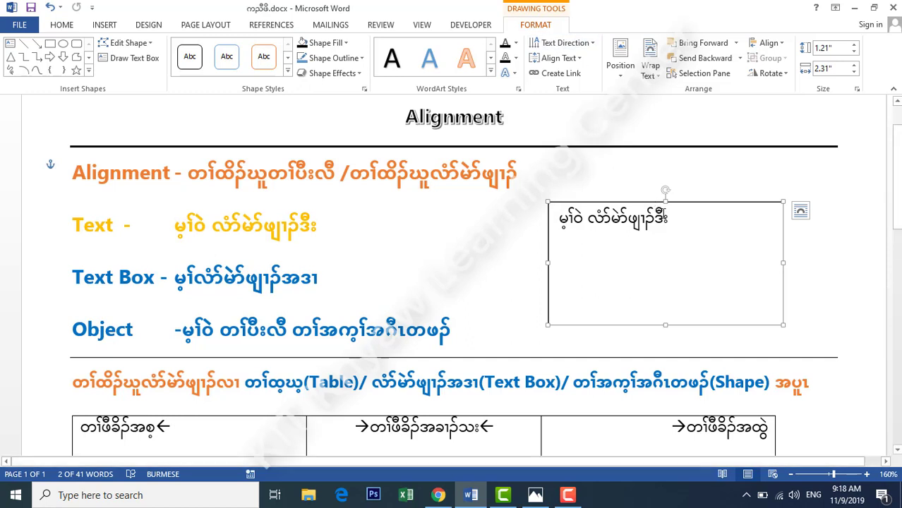
pyautogui.moveTo(673, 220); pyautogui.dragTo(565, 233)
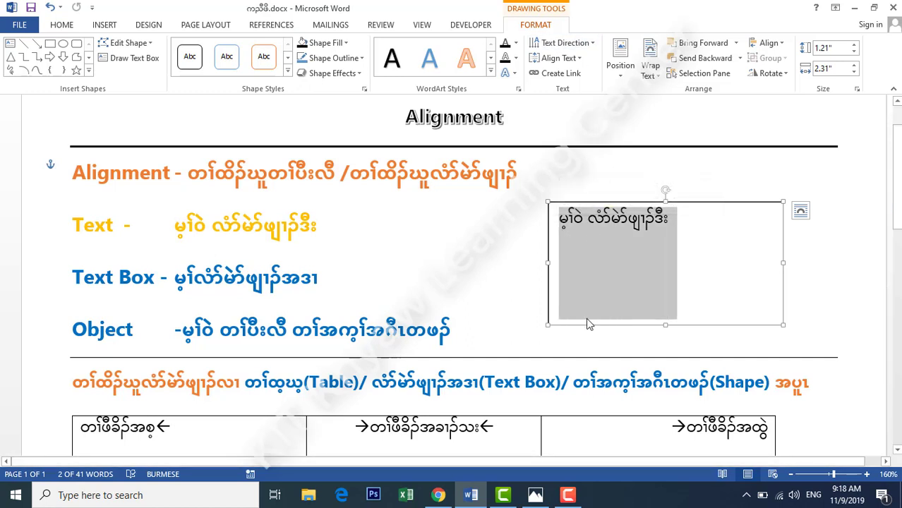
pyautogui.click(570, 62)
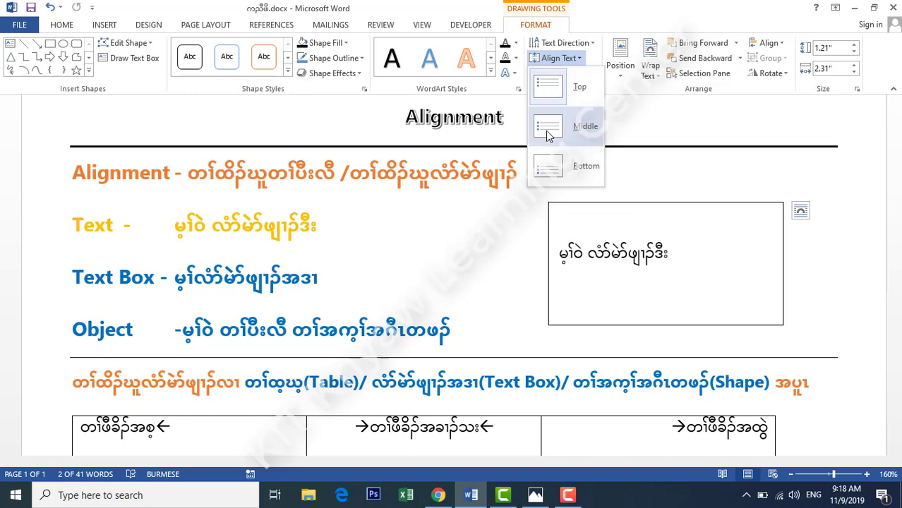
pyautogui.click(553, 169)
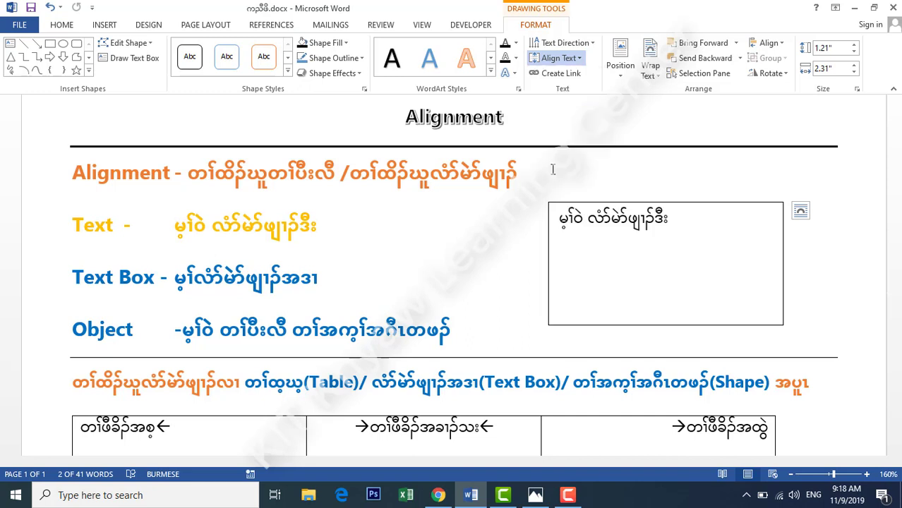
# - Set the vertical alignment of the phrase inside the text box to Middle
pyautogui.click(554, 57)
pyautogui.click(549, 124)
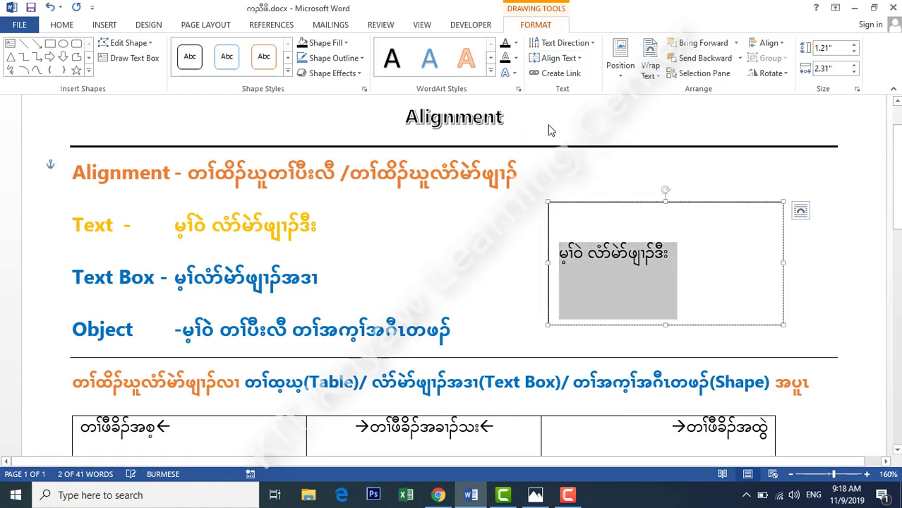
pyautogui.click(622, 276)
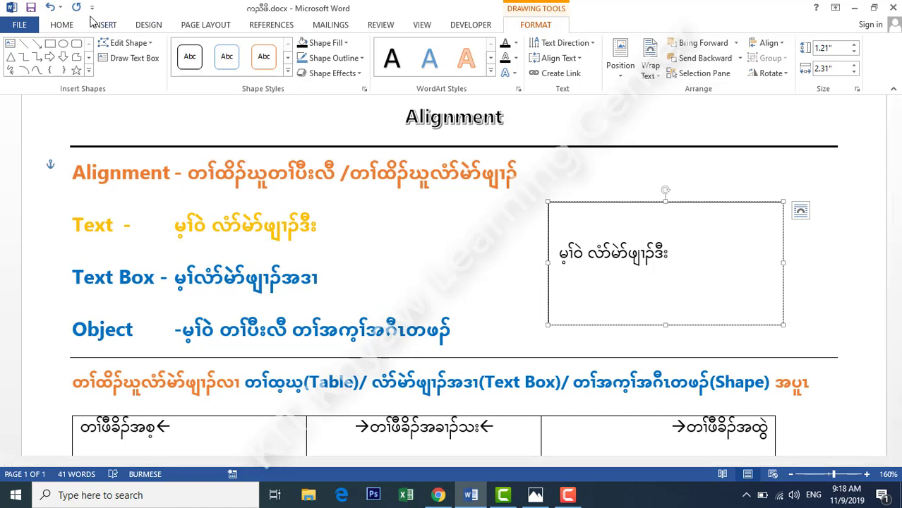
# - Try centering the text box's phrase horizontally, and finish with right alignment
pyautogui.click(67, 27)
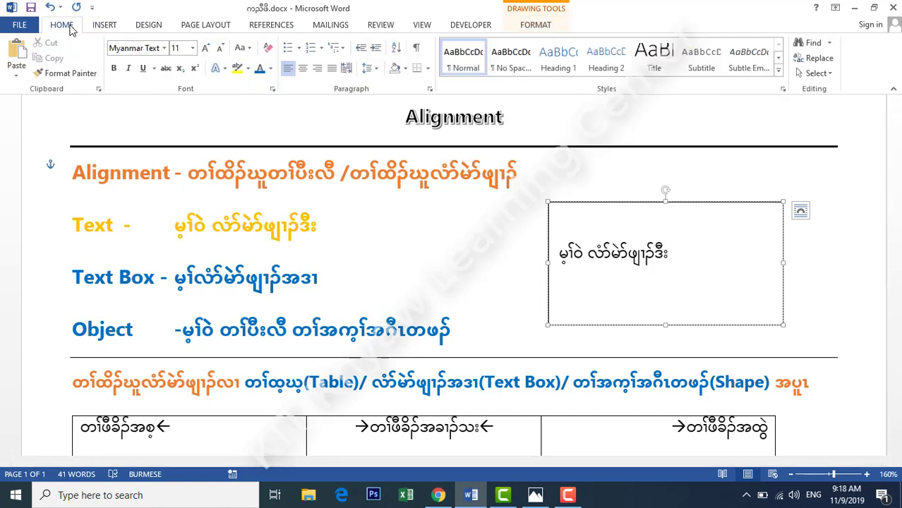
pyautogui.click(302, 69)
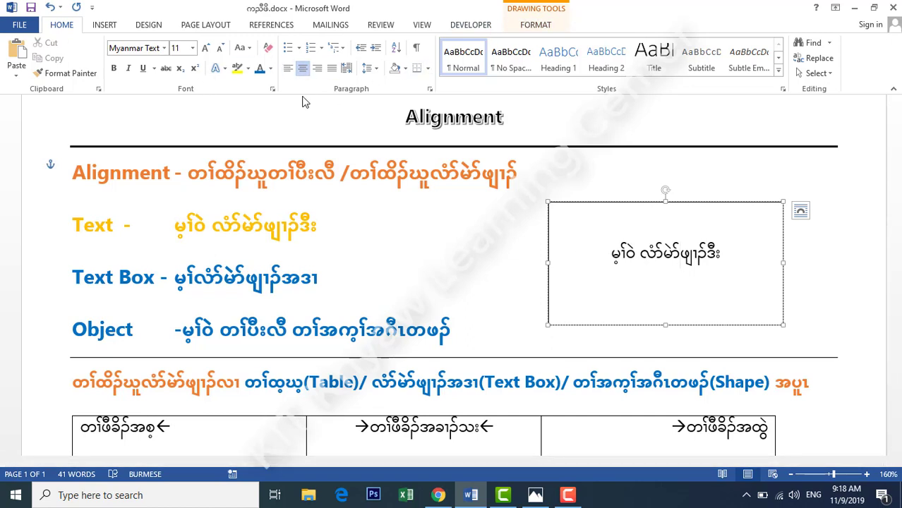
pyautogui.click(594, 201)
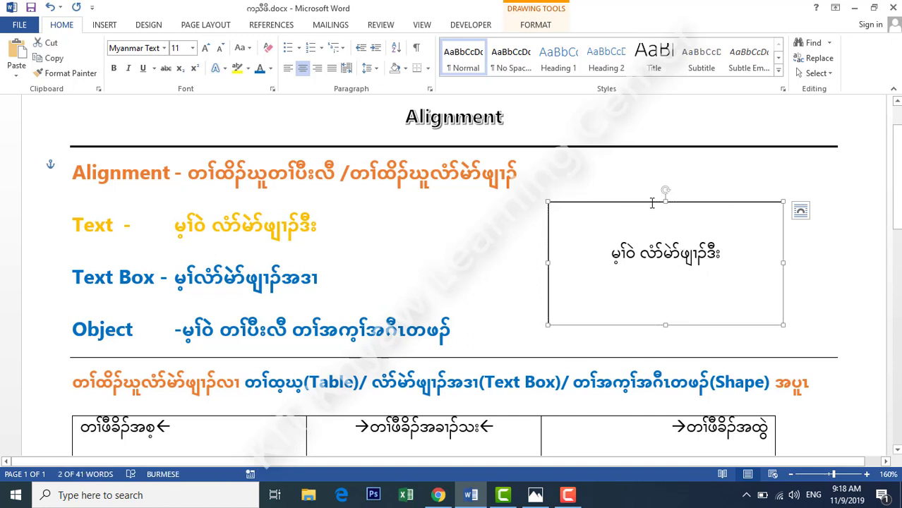
pyautogui.click(317, 68)
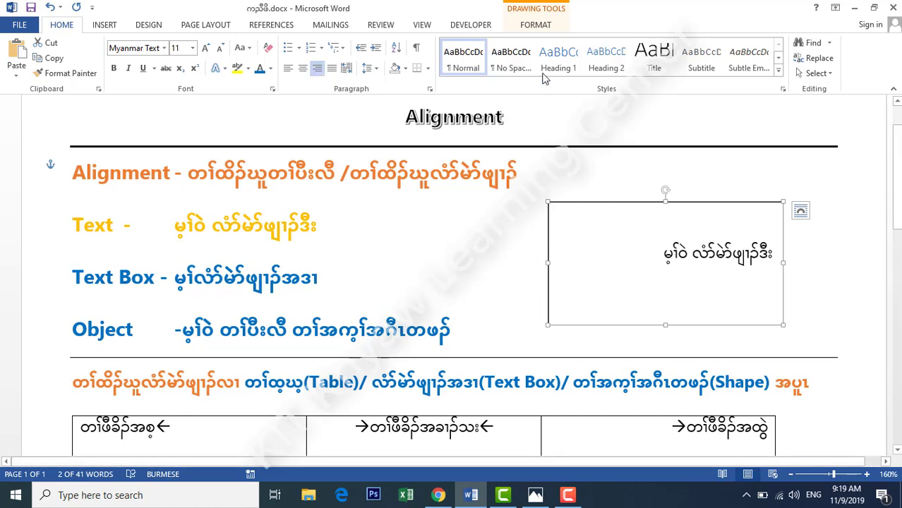
# - Set the vertical alignment of the right-aligned phrase inside the text box to Top
pyautogui.click(545, 26)
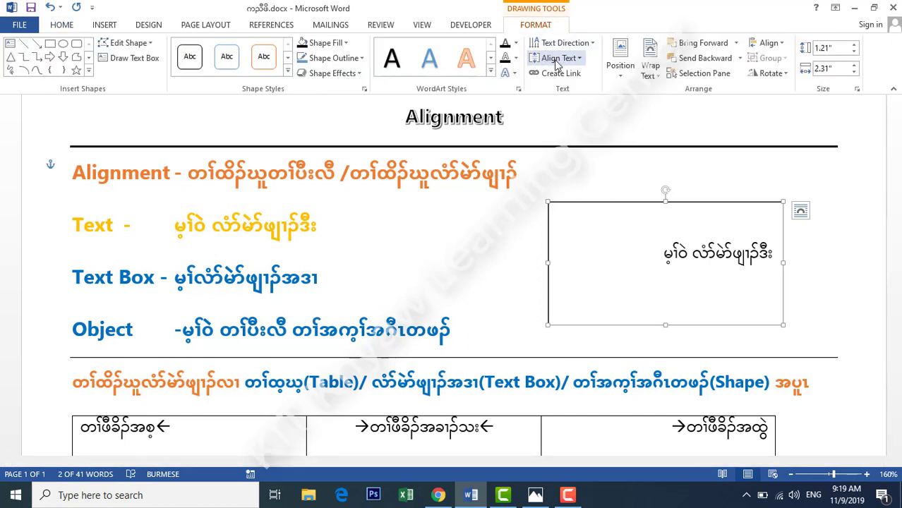
pyautogui.click(557, 60)
pyautogui.click(561, 87)
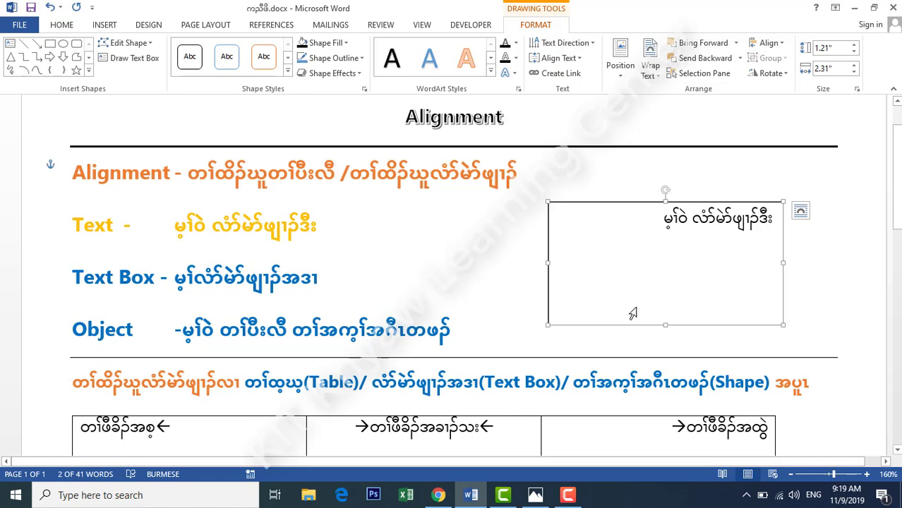
# - Try Align Center Left and Align Bottom Left on the text in the first cell of the three-by-three table
pyautogui.scroll(-3, 455, 317)
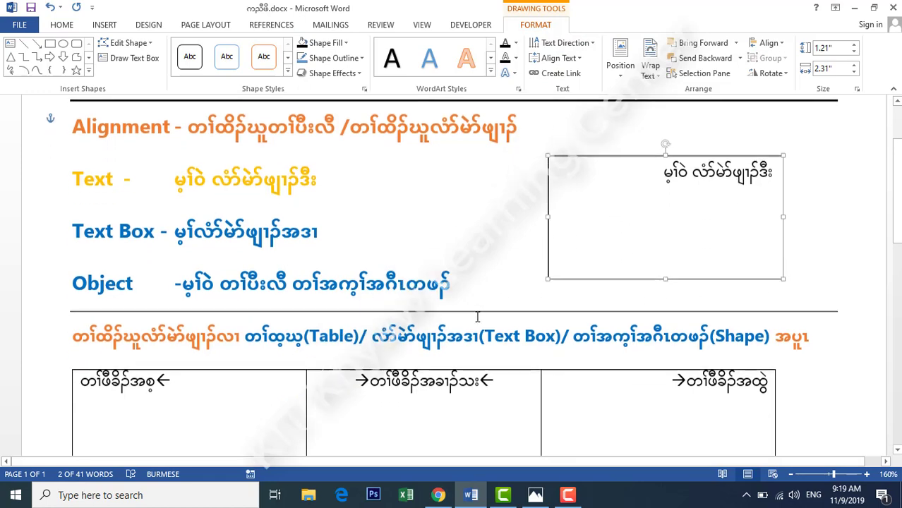
pyautogui.scroll(-2, 455, 323)
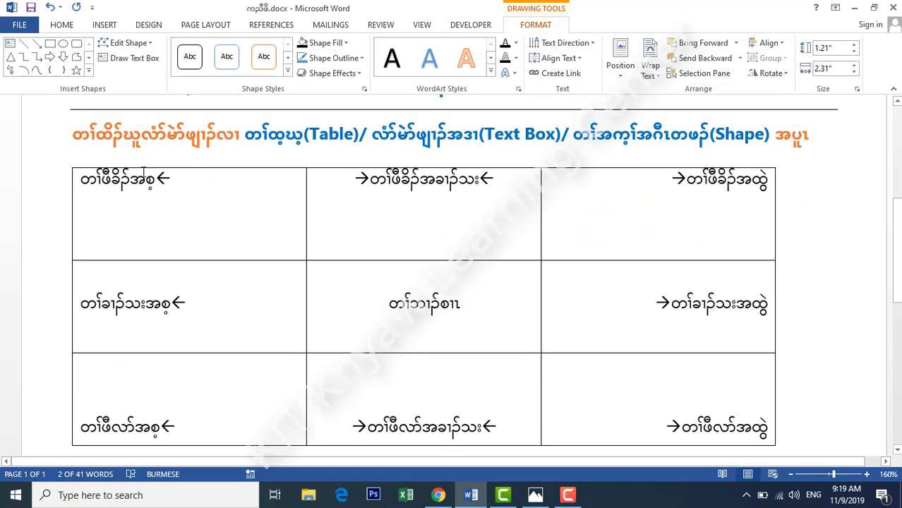
pyautogui.click(72, 169)
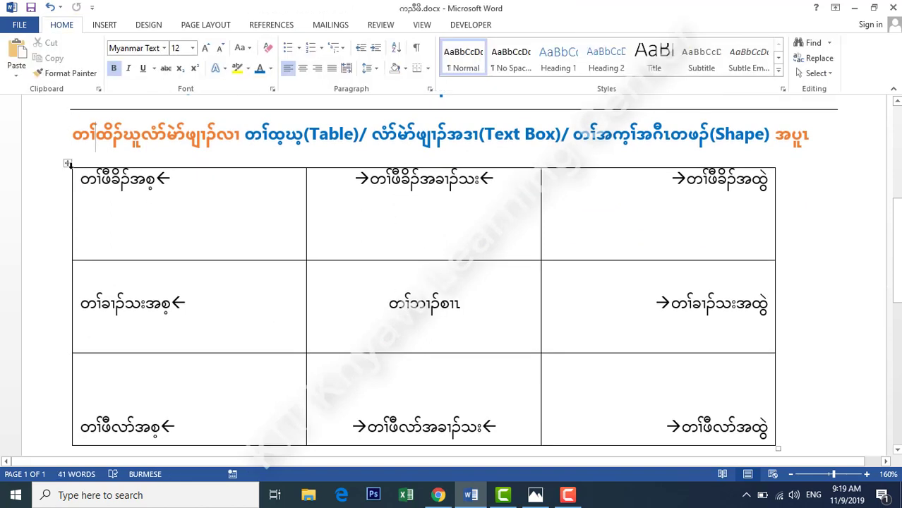
pyautogui.click(69, 165)
pyautogui.click(430, 219)
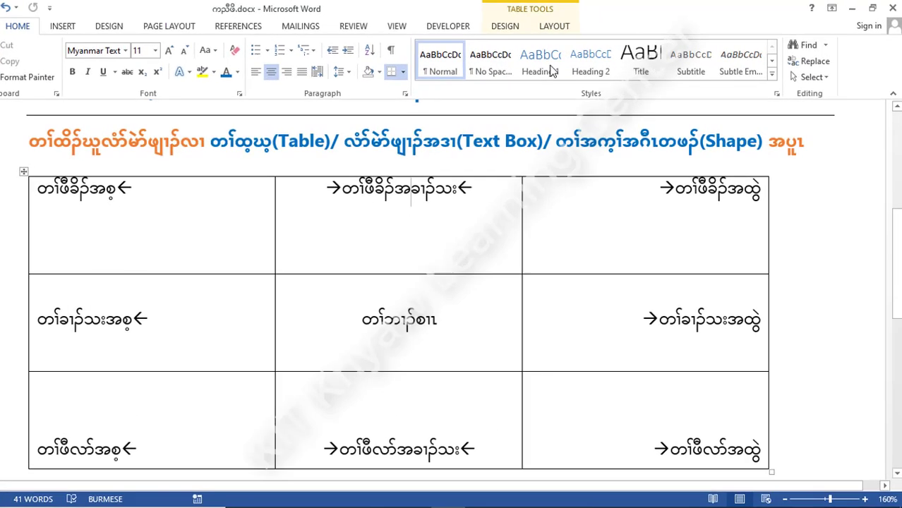
pyautogui.click(411, 36)
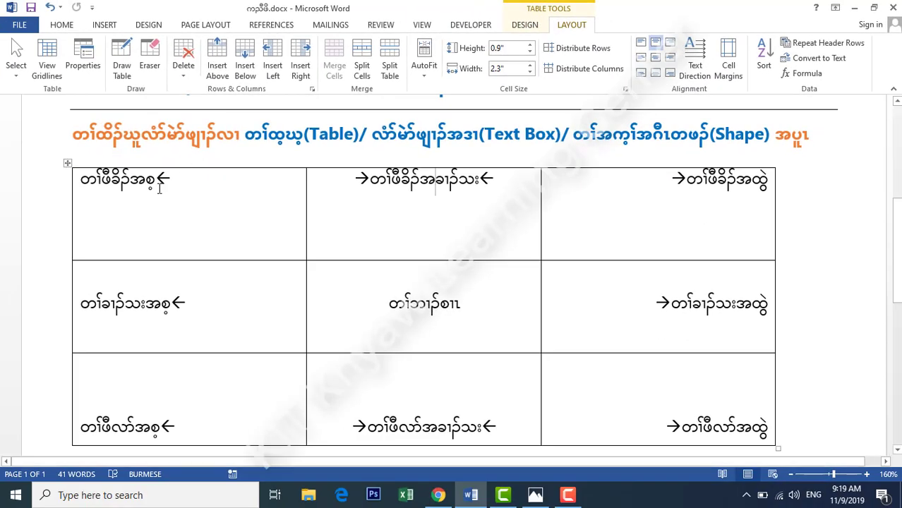
pyautogui.moveTo(164, 185); pyautogui.dragTo(151, 206)
pyautogui.click(148, 208)
pyautogui.click(641, 57)
pyautogui.click(641, 74)
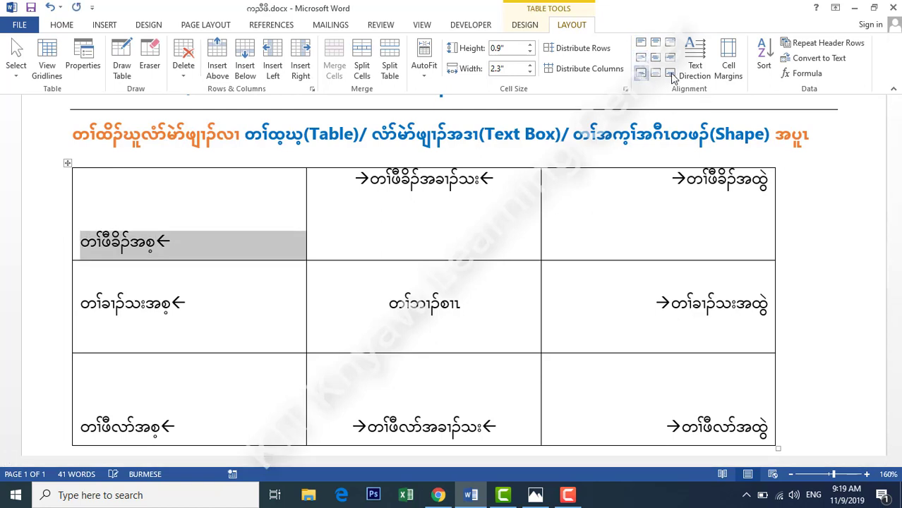
# - Try bottom right, center right, top right and top center alignment on the first table cell
pyautogui.click(670, 74)
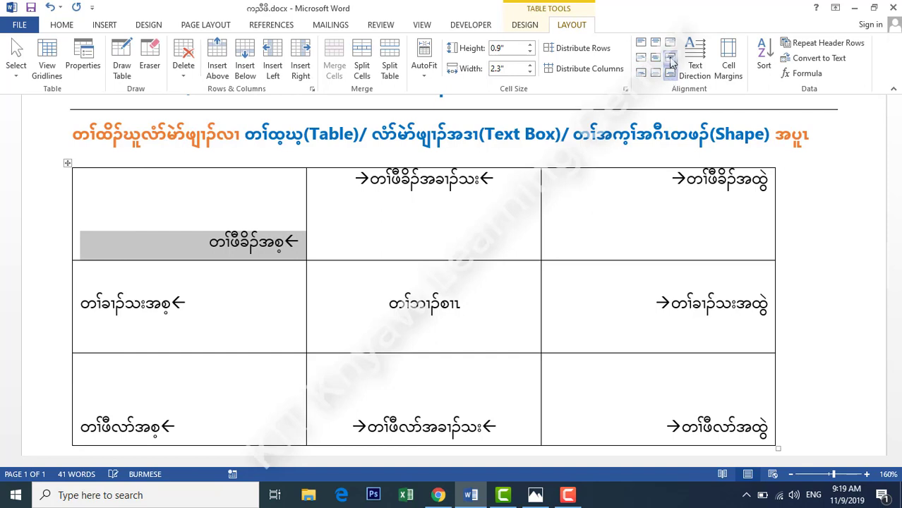
pyautogui.click(670, 58)
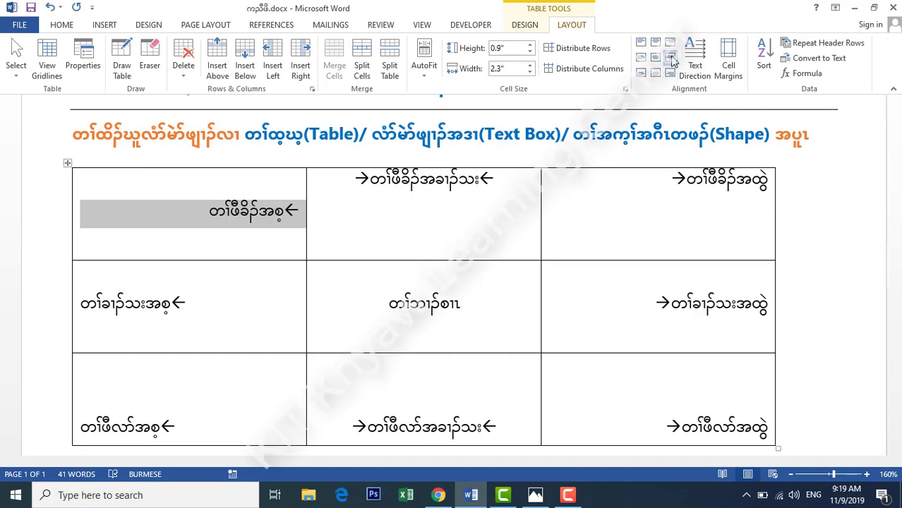
pyautogui.click(672, 45)
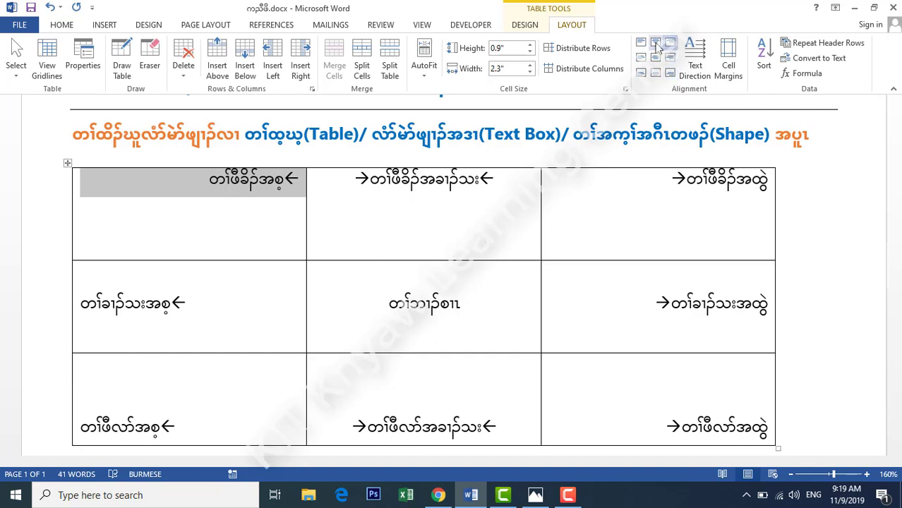
pyautogui.click(656, 44)
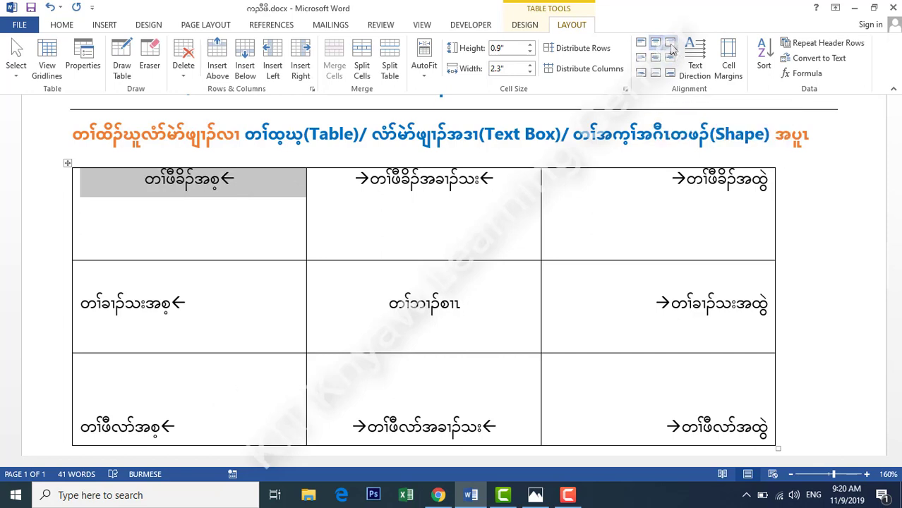
# - Cycle the first table cell through top, center and bottom right and full center alignment, ending with top left
pyautogui.click(671, 46)
pyautogui.click(671, 58)
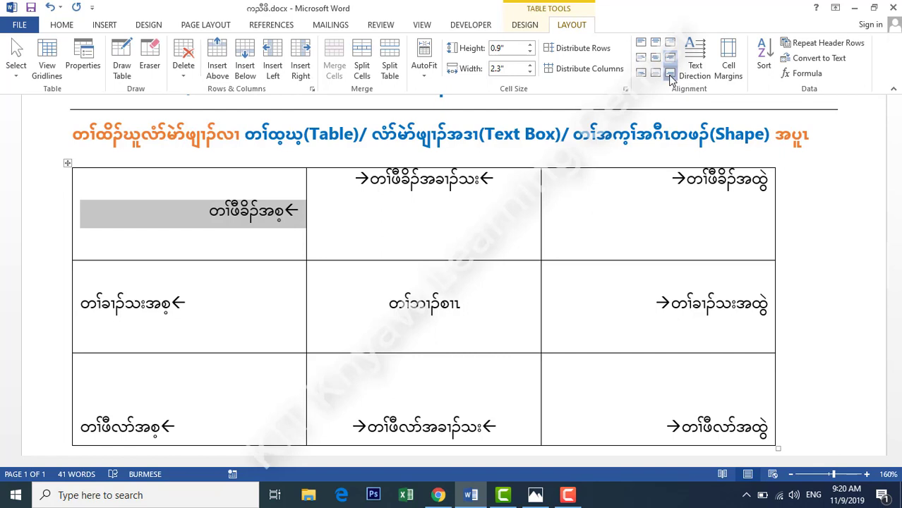
pyautogui.click(671, 73)
pyautogui.click(656, 59)
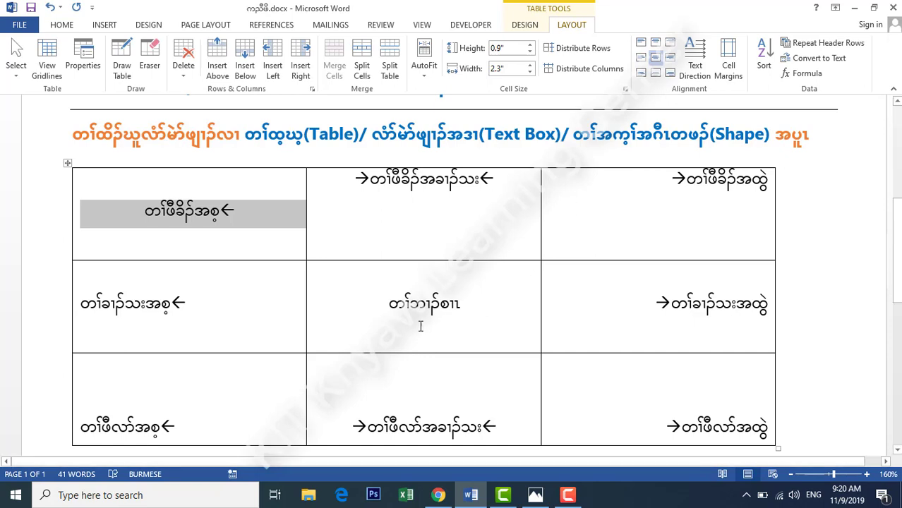
pyautogui.click(641, 42)
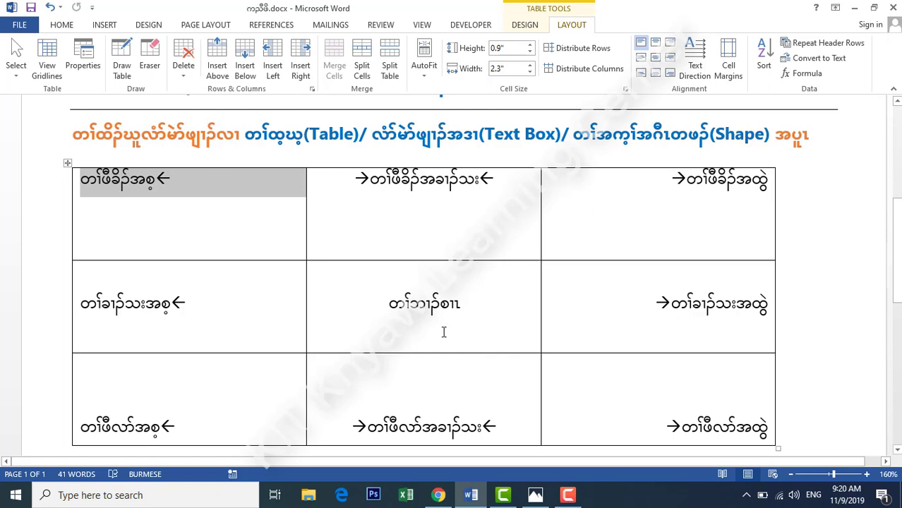
# - Examine the table and definition lines, and the colored rounded shapes below the table
pyautogui.scroll(-1, 444, 331)
pyautogui.scroll(2, 451, 290)
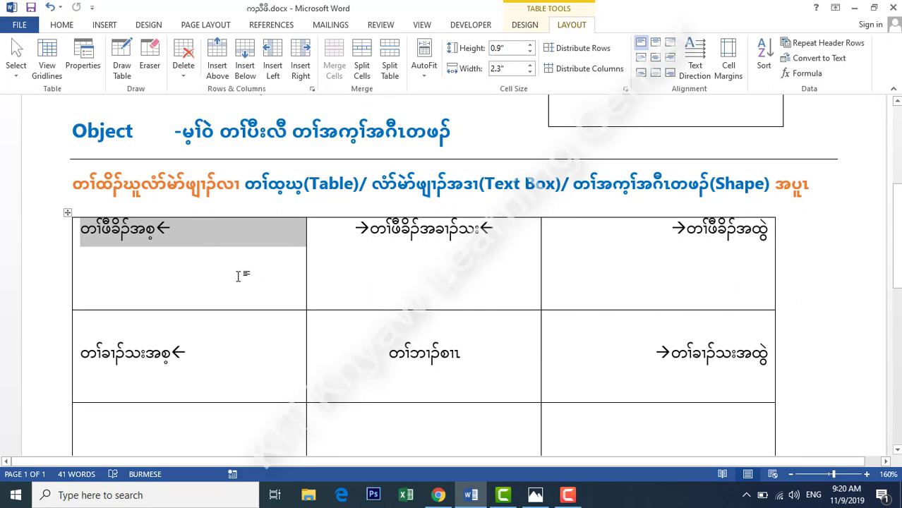
pyautogui.scroll(-9, 382, 279)
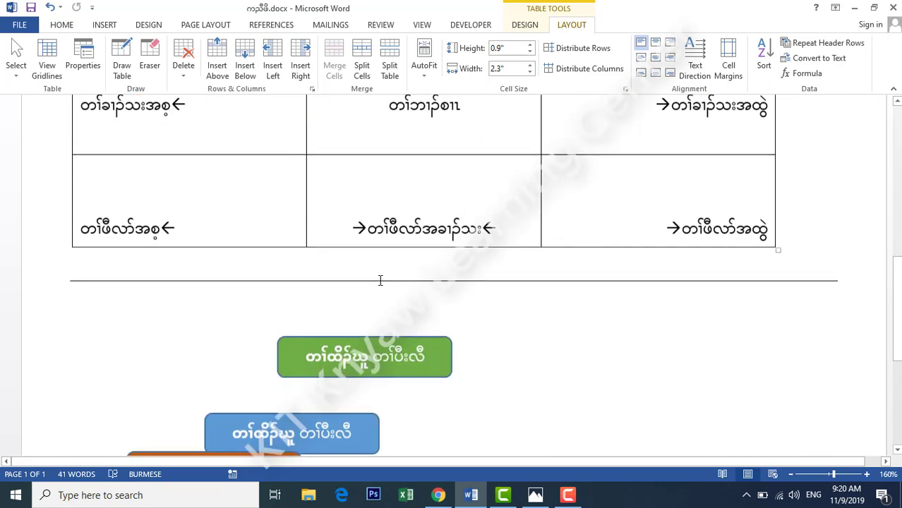
pyautogui.scroll(10, 398, 269)
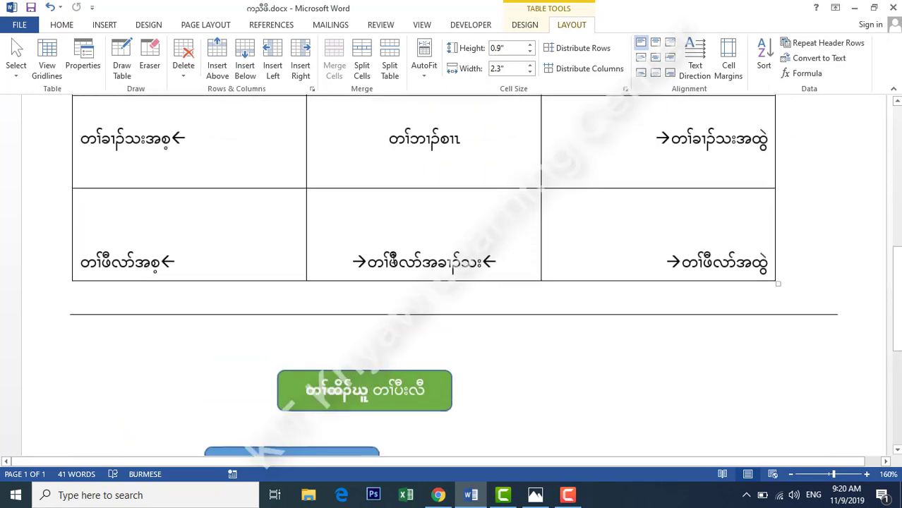
pyautogui.click(288, 244)
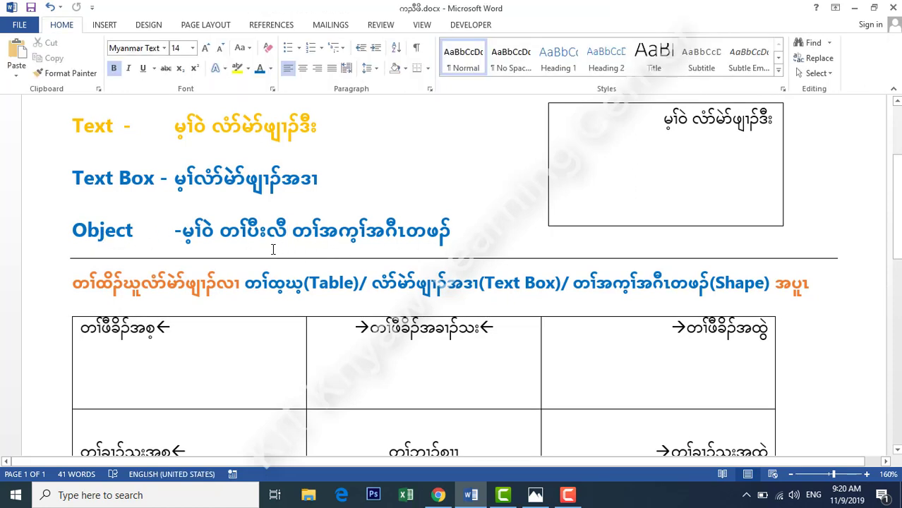
pyautogui.scroll(-5, 255, 254)
pyautogui.scroll(-4, 345, 251)
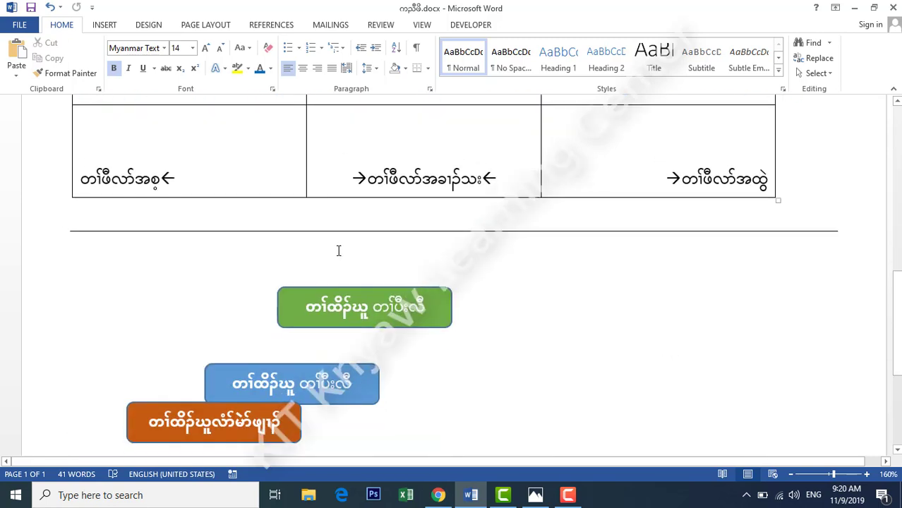
# - Move the orange rounded shape slightly down so it clears the blue shape above it
pyautogui.scroll(1, 336, 252)
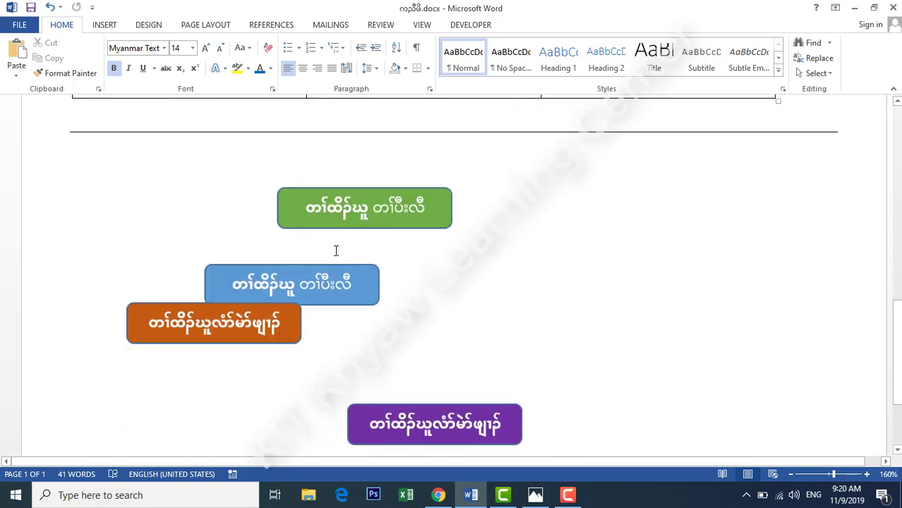
pyautogui.scroll(-1, 336, 252)
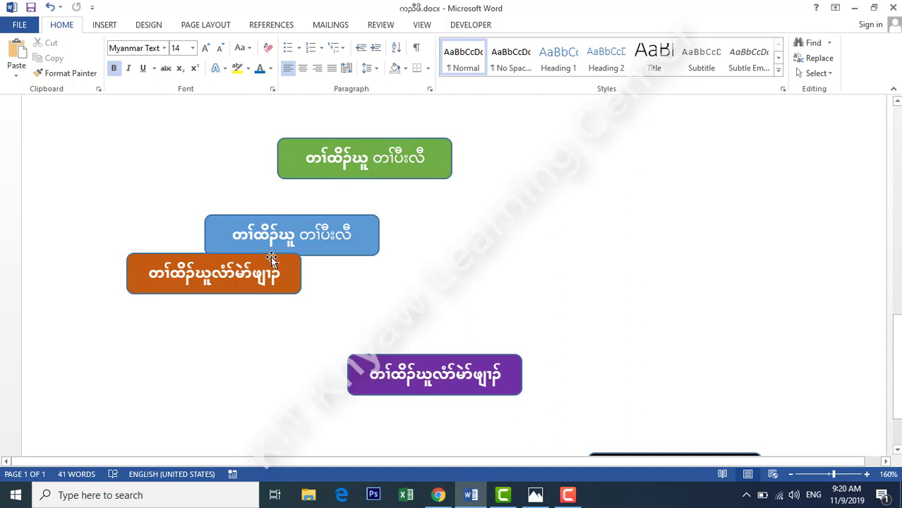
pyautogui.moveTo(290, 259); pyautogui.dragTo(290, 278)
pyautogui.click(387, 259)
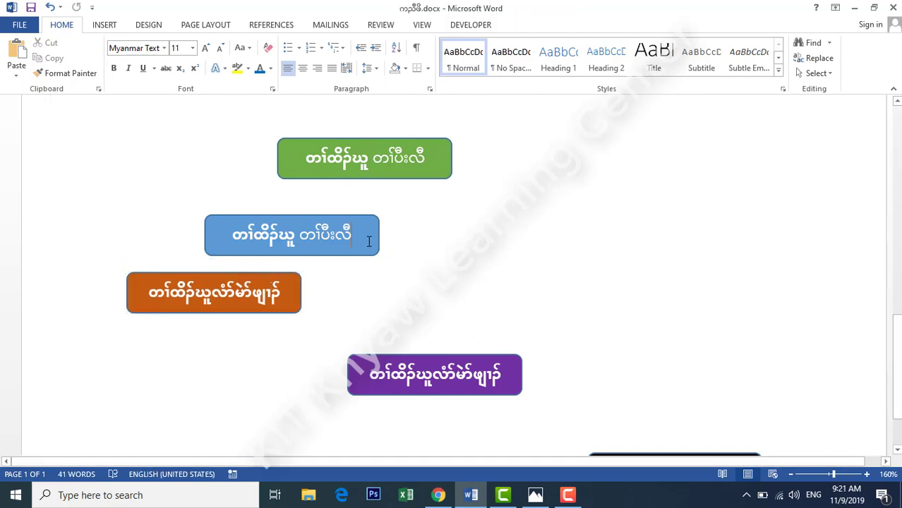
# - Draw a rounded rectangle about 0.56" high and 2.28" wide to the right of the blue shape
pyautogui.click(368, 236)
pyautogui.click(105, 25)
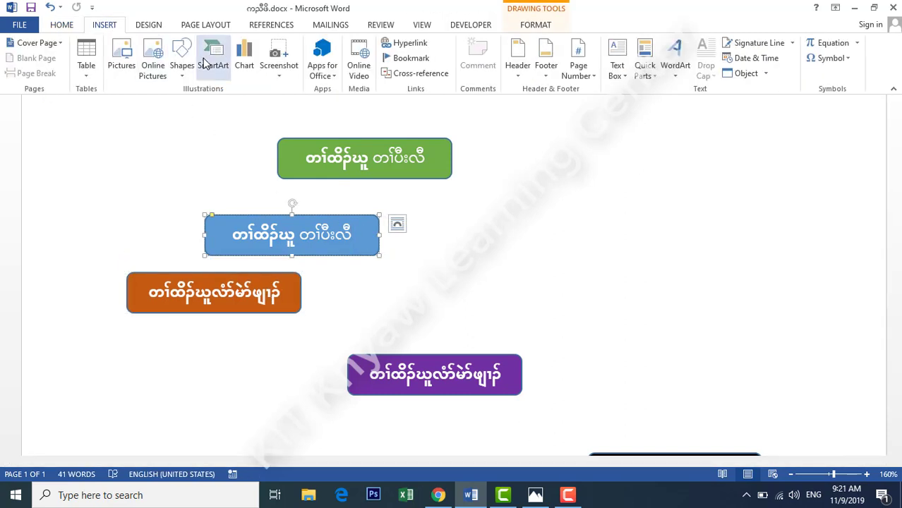
pyautogui.click(185, 75)
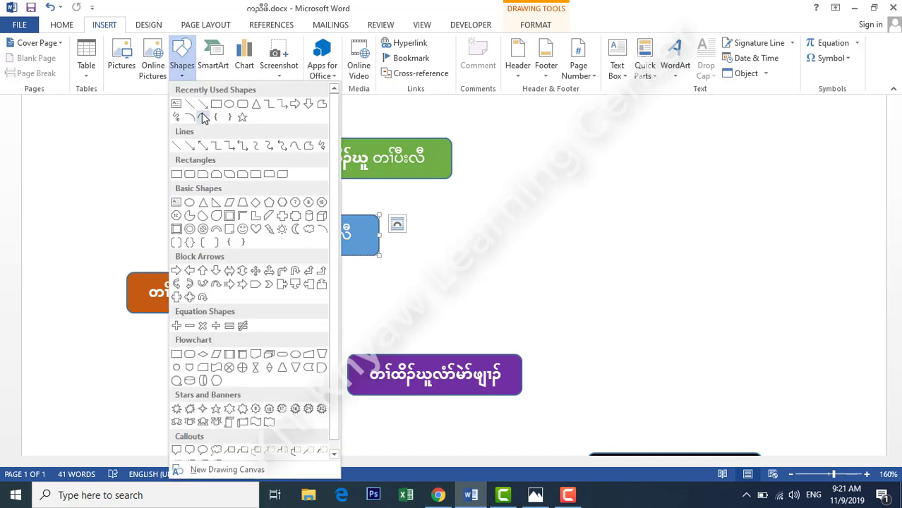
pyautogui.click(242, 107)
pyautogui.moveTo(477, 214); pyautogui.dragTo(709, 270)
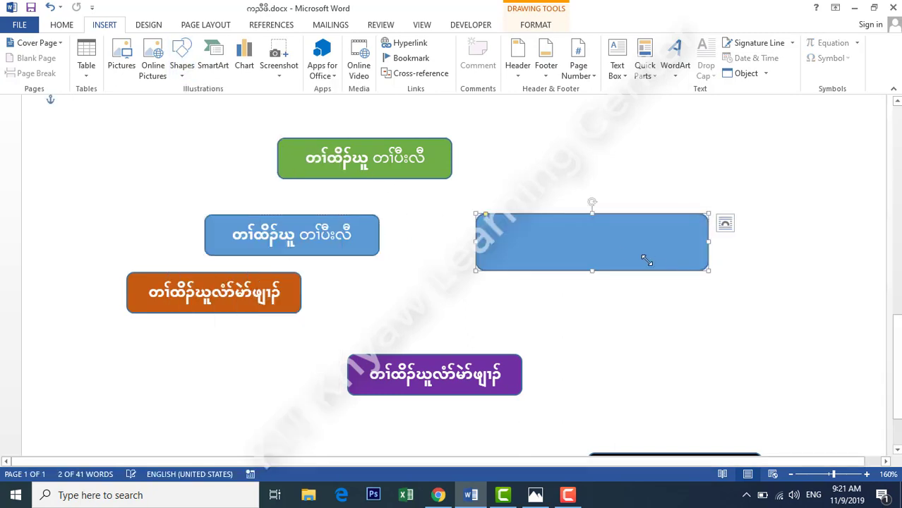
# - Enable text in the new rounded rectangle and paste the copied text into it
pyautogui.rightClick(567, 240)
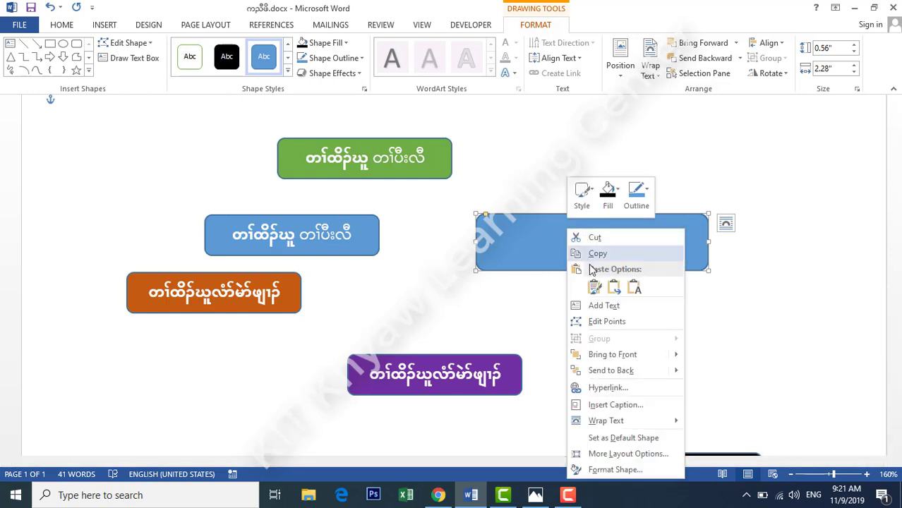
pyautogui.click(601, 308)
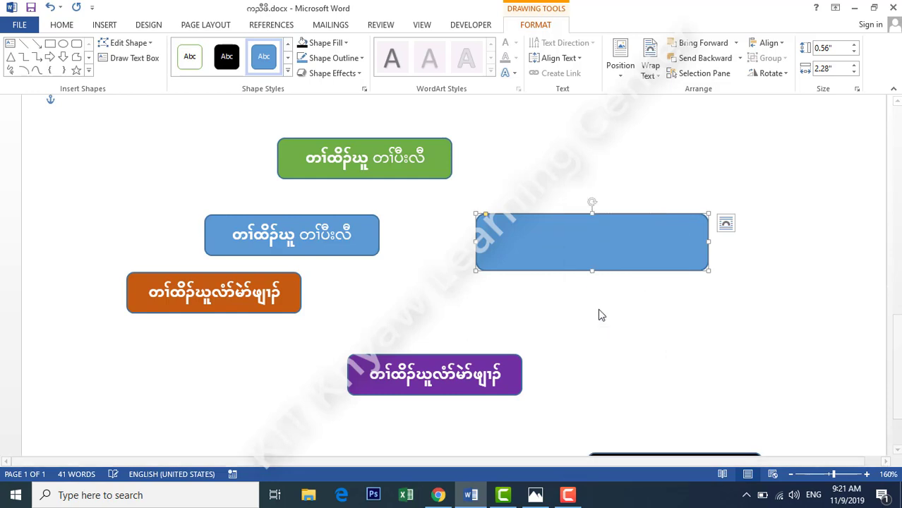
pyautogui.write('မ့ၢ်ဝဲ လံာ်မဲာ်ဖျၢ်ဒီး')
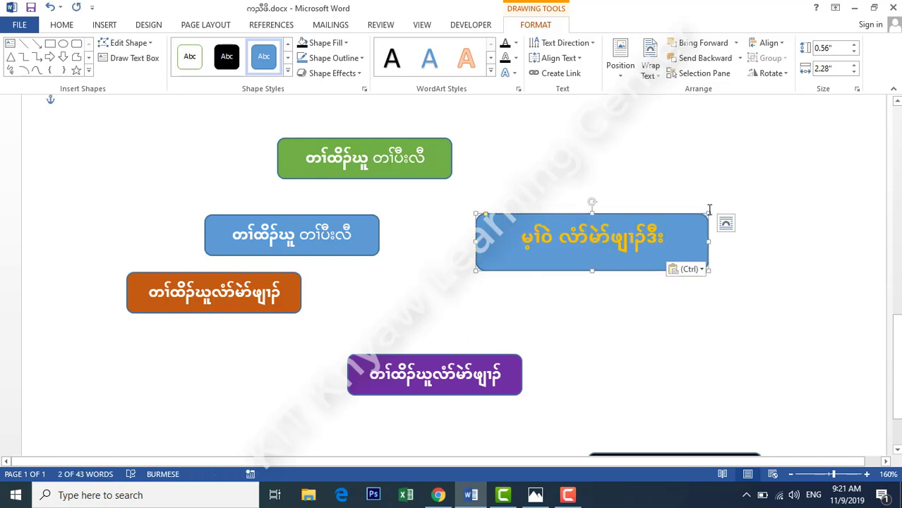
# - Shrink the new rounded rectangle to about 0.39" by 1.85" and place it below the orange shape
pyautogui.moveTo(710, 212); pyautogui.dragTo(688, 226)
pyautogui.moveTo(607, 240); pyautogui.dragTo(252, 354)
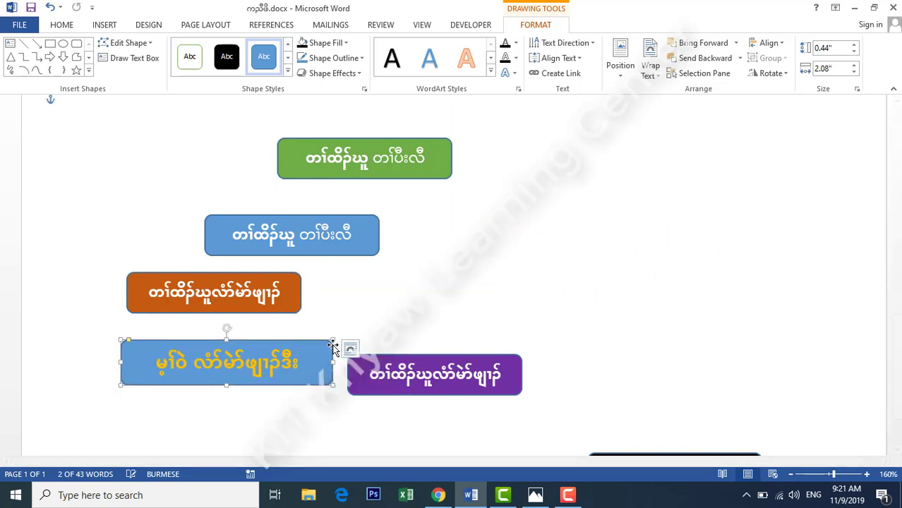
pyautogui.moveTo(333, 340); pyautogui.dragTo(309, 345)
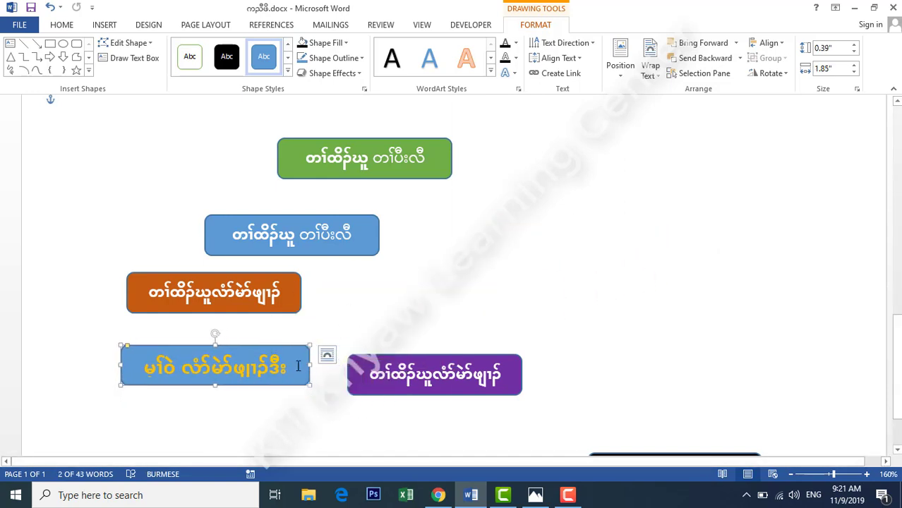
# - Move the purple shape slightly down and to the left, then deselect it
pyautogui.scroll(-3, 452, 318)
pyautogui.moveTo(429, 306); pyautogui.dragTo(407, 338)
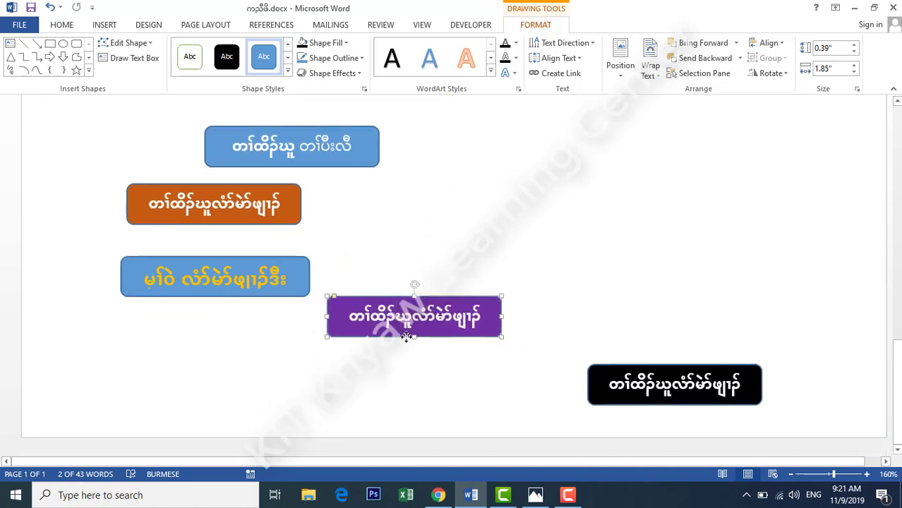
pyautogui.scroll(3, 346, 254)
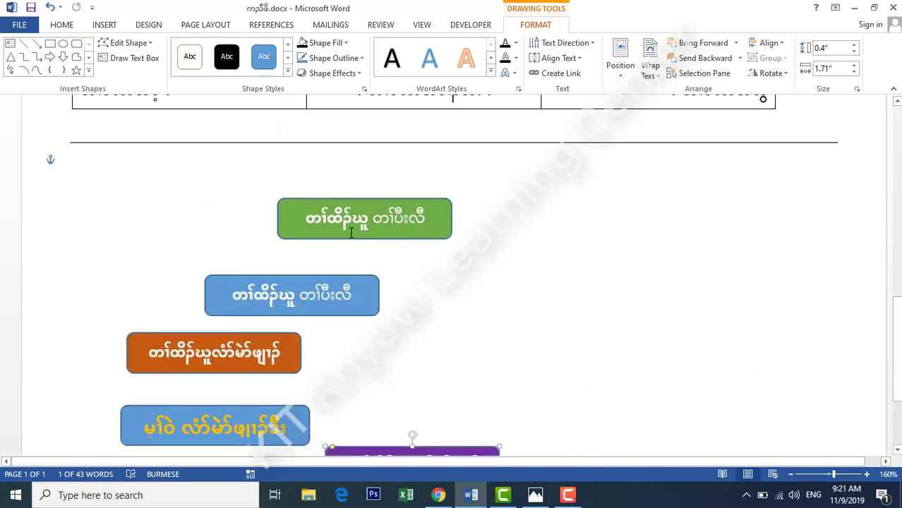
pyautogui.scroll(-1, 440, 293)
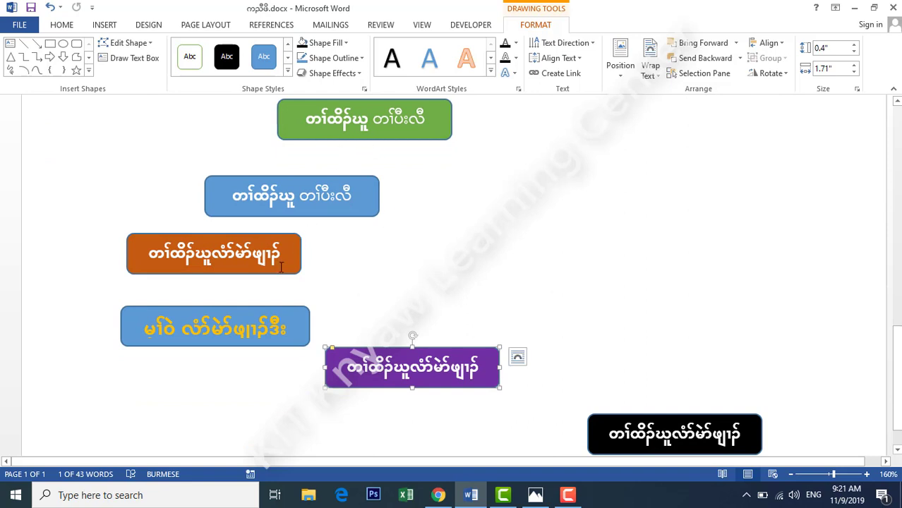
pyautogui.click(104, 25)
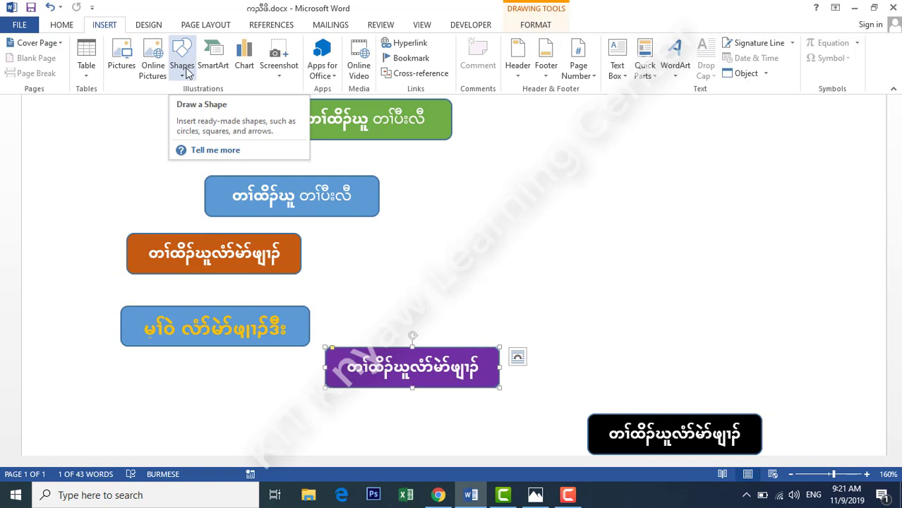
pyautogui.click(514, 216)
# - Enable Select Objects and select all six rounded shapes below the horizontal line
pyautogui.scroll(1, 670, 272)
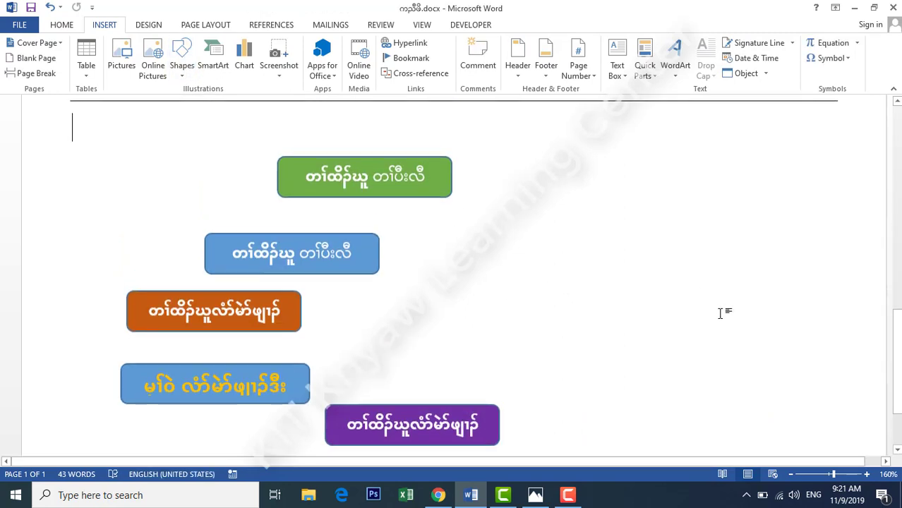
pyautogui.click(792, 475)
pyautogui.click(792, 475)
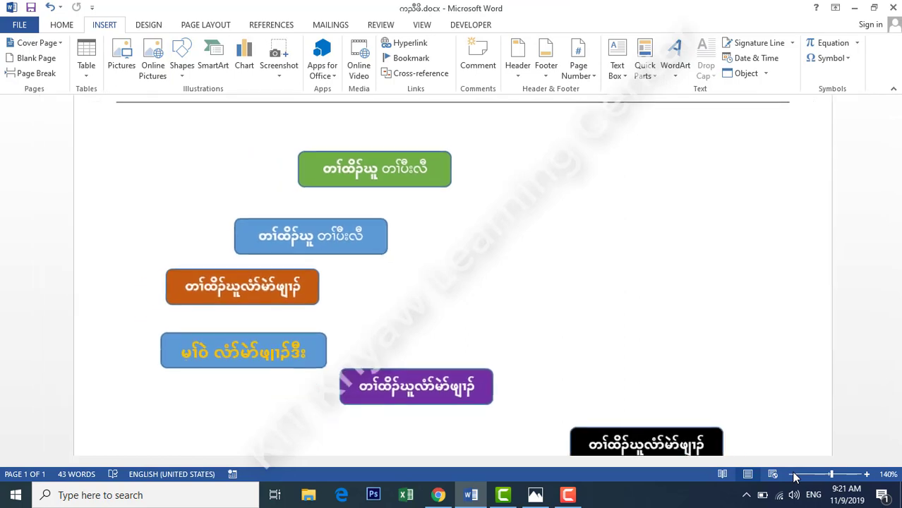
pyautogui.click(792, 475)
pyautogui.click(792, 475)
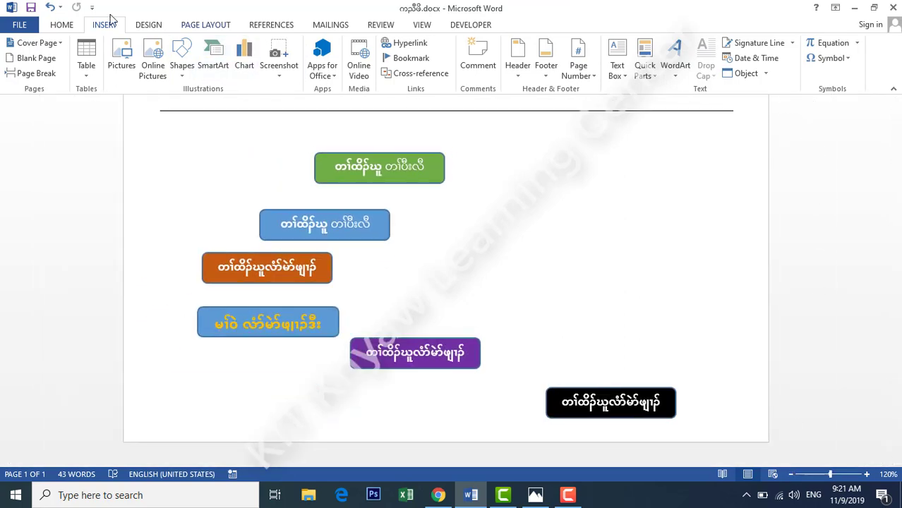
pyautogui.click(71, 25)
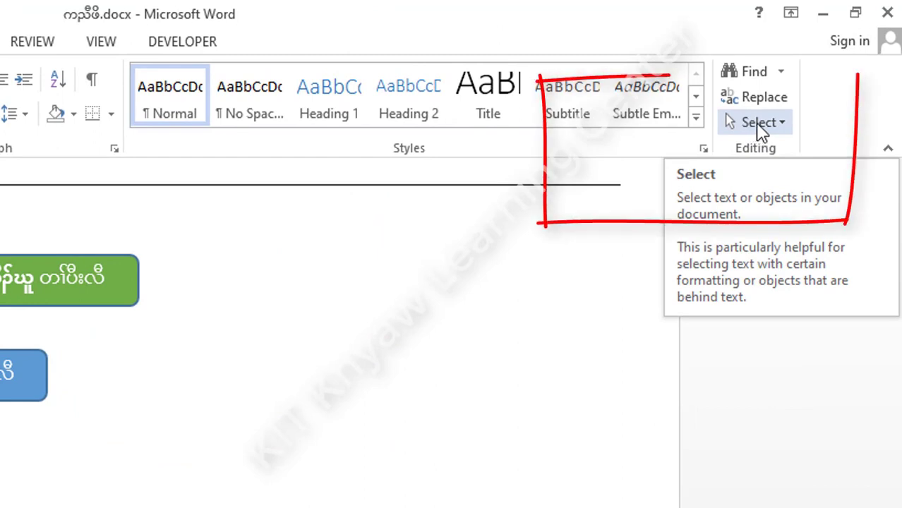
pyautogui.click(764, 123)
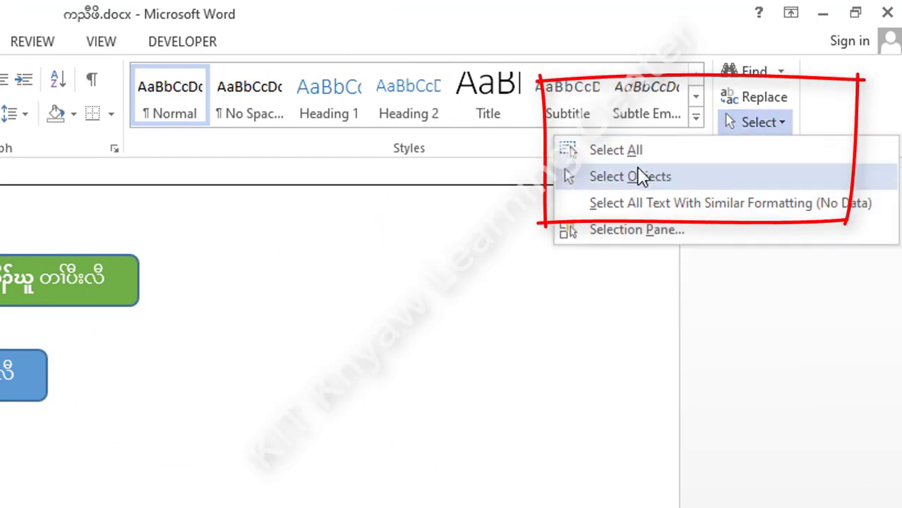
pyautogui.click(577, 181)
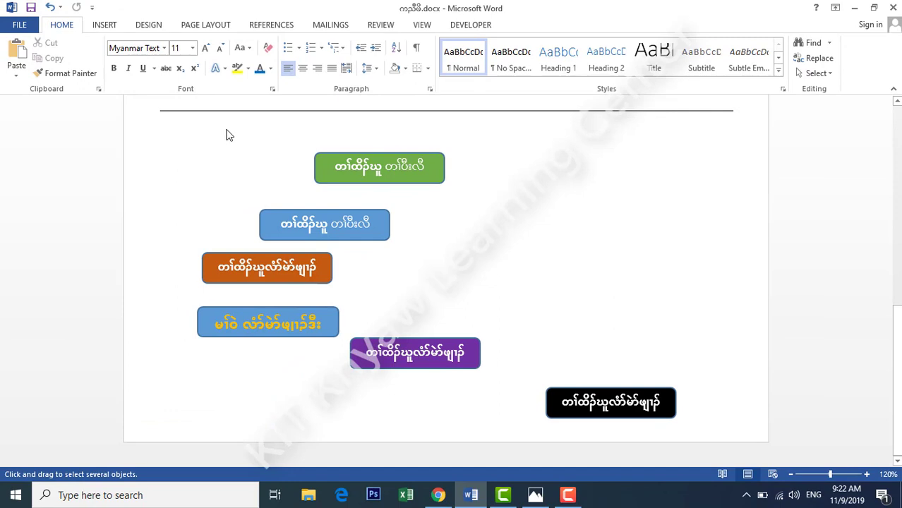
pyautogui.hotkey('ctrl', 'a')
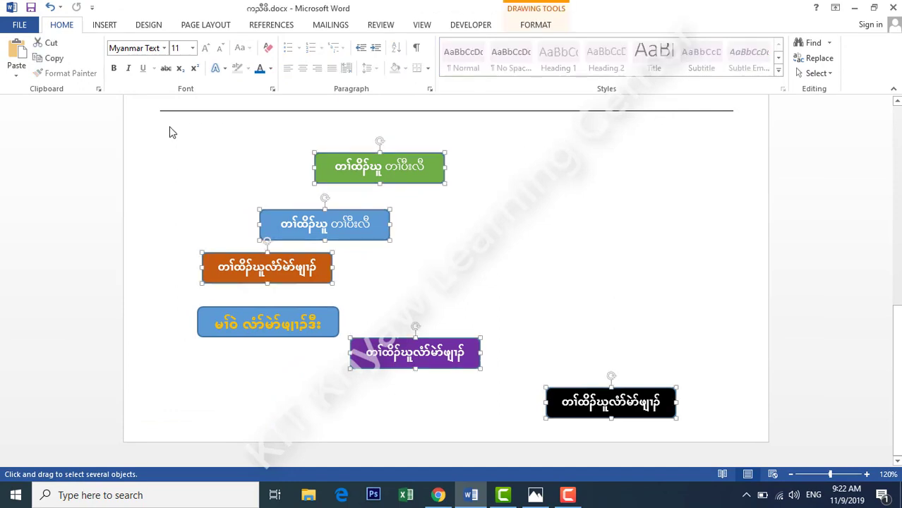
pyautogui.moveTo(170, 133); pyautogui.dragTo(730, 437)
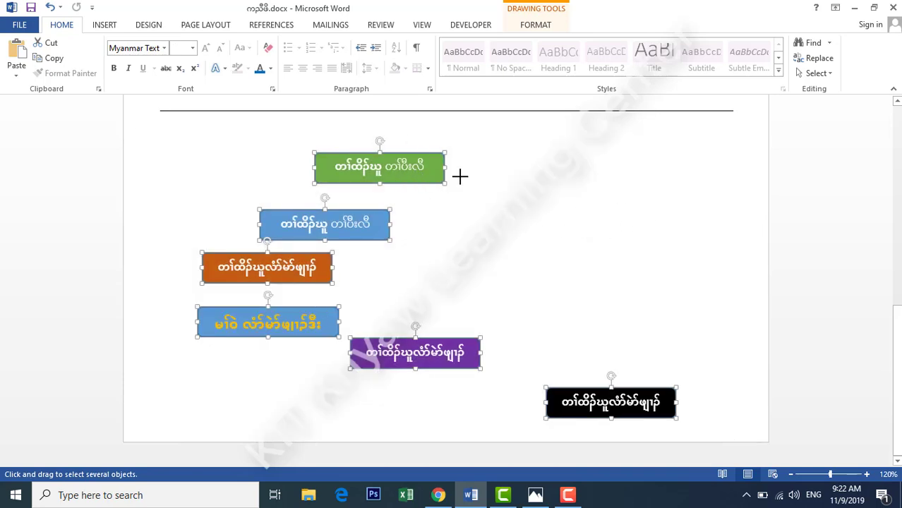
# - Turn off Select Objects and clear the selection of the rounded shapes
pyautogui.click(817, 72)
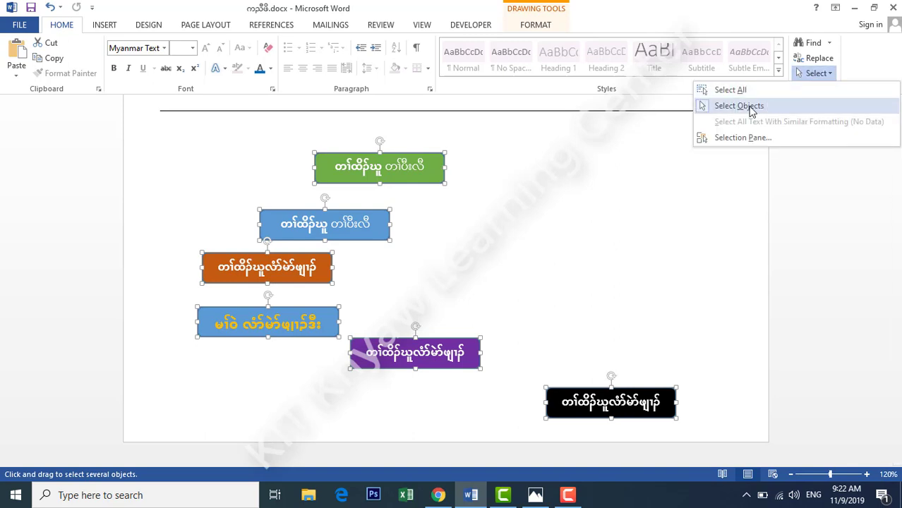
pyautogui.click(751, 106)
pyautogui.click(616, 210)
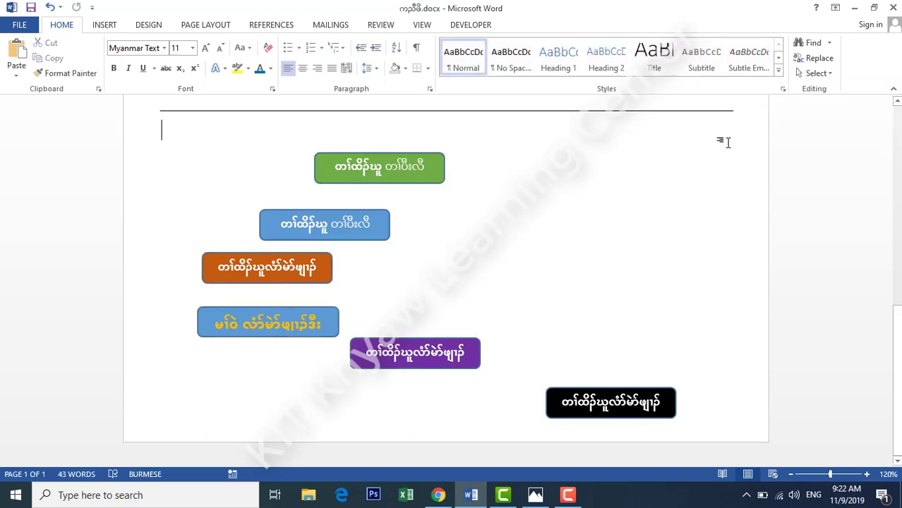
pyautogui.click(812, 73)
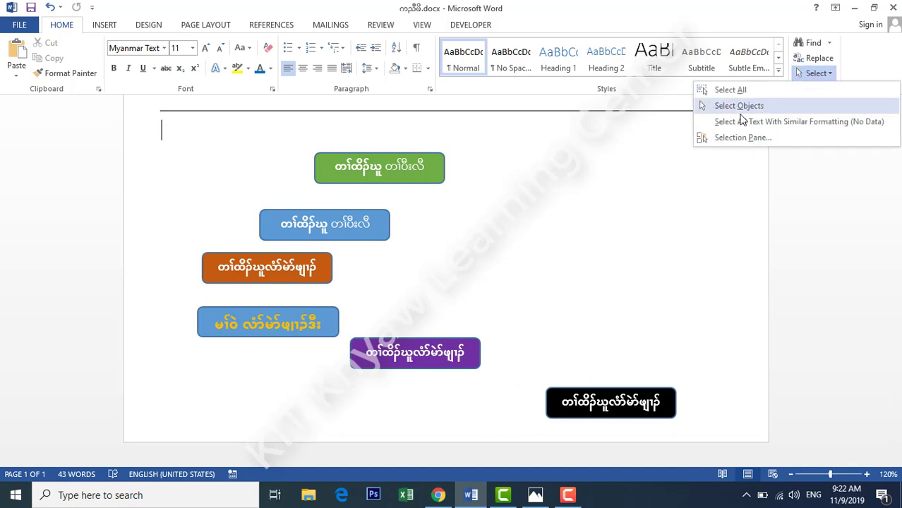
pyautogui.click(531, 250)
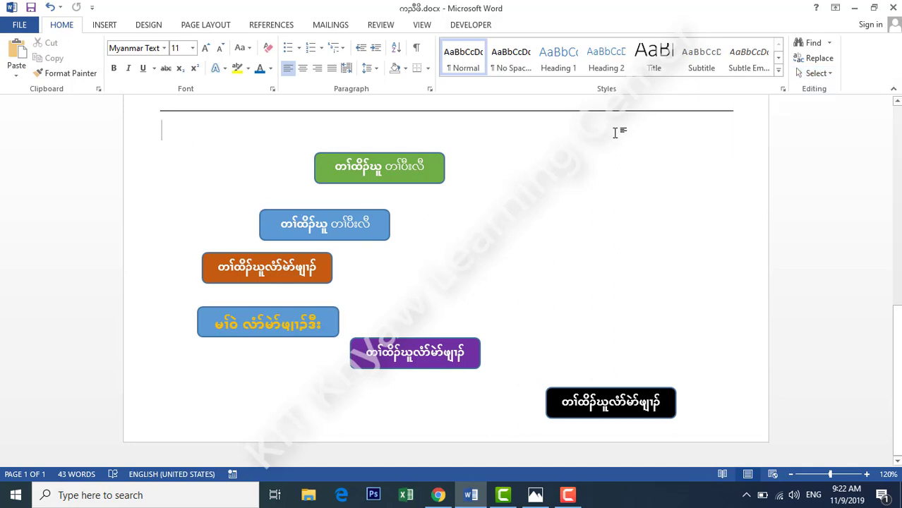
# - Turn Select Objects back on and reselect the six rounded shapes together
pyautogui.click(427, 179)
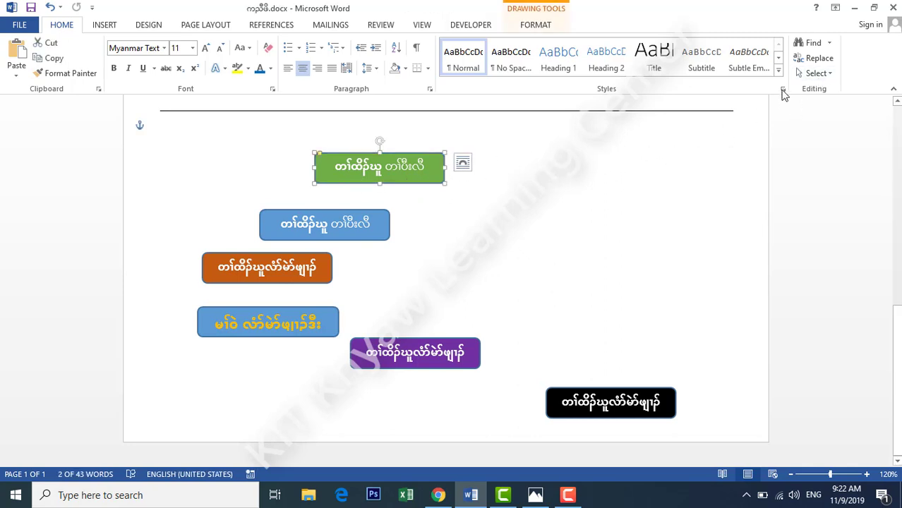
pyautogui.click(813, 74)
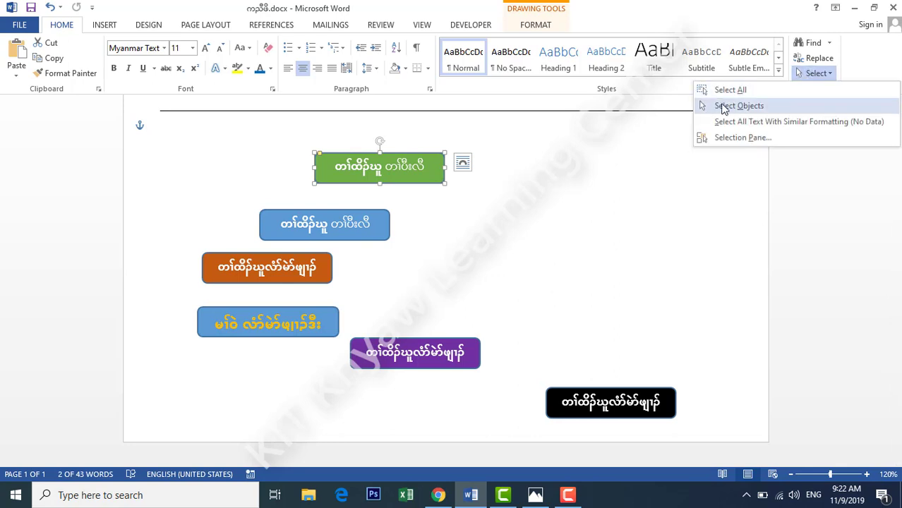
pyautogui.click(715, 106)
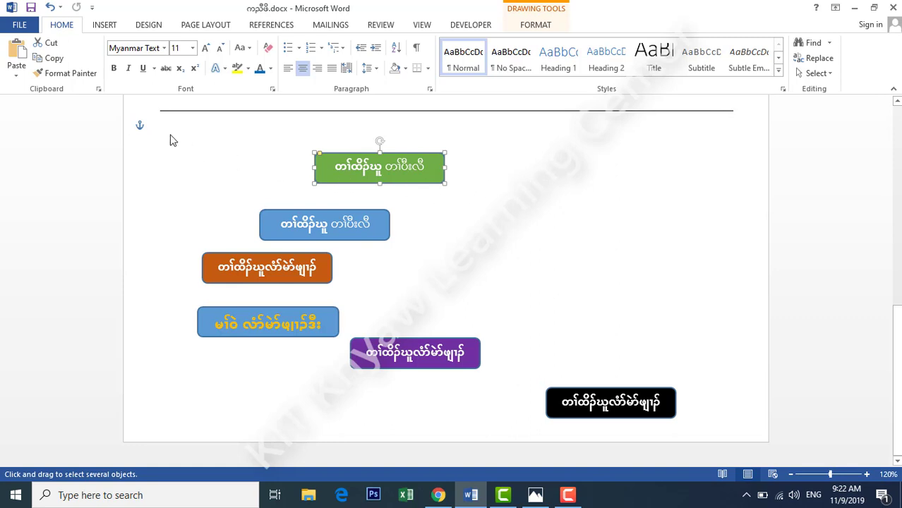
pyautogui.moveTo(170, 134); pyautogui.dragTo(724, 436)
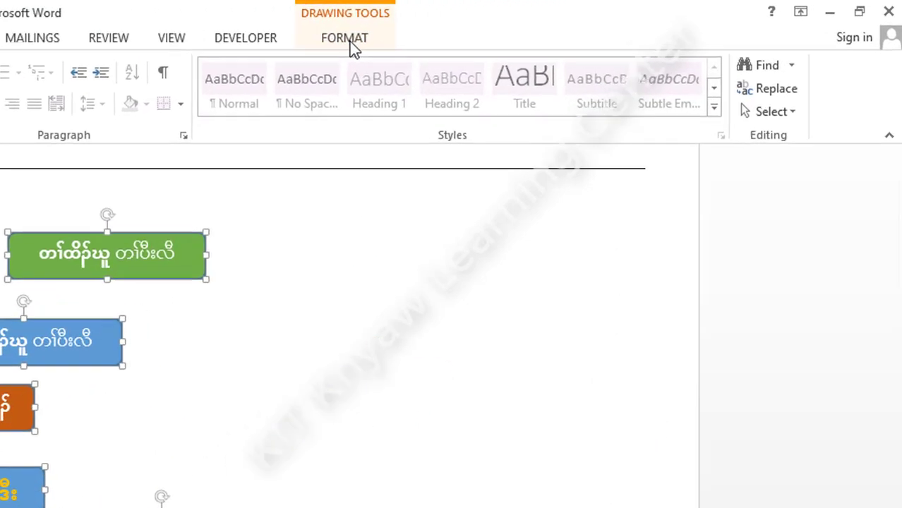
# - Distribute the six selected shapes vertically
pyautogui.click(529, 28)
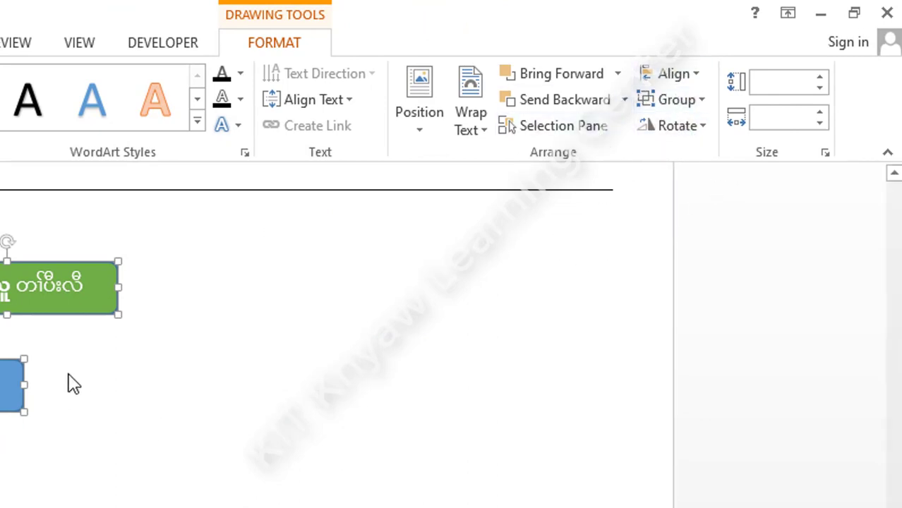
pyautogui.click(693, 76)
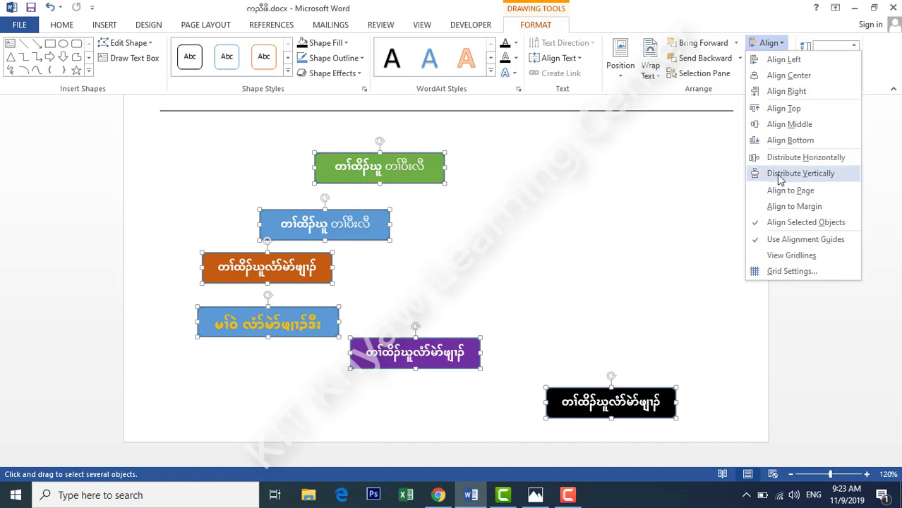
pyautogui.click(826, 180)
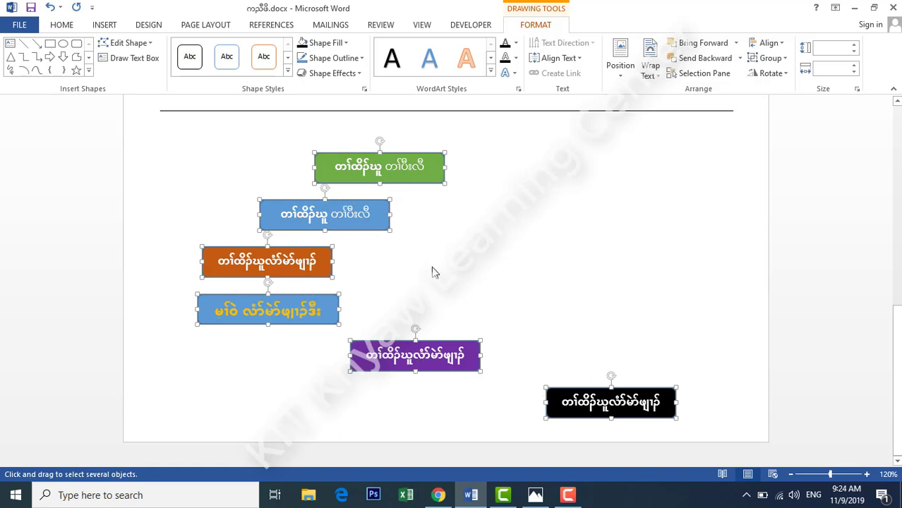
# - Align the six selected shapes to the left, and switch their alignment to the right
pyautogui.click(770, 43)
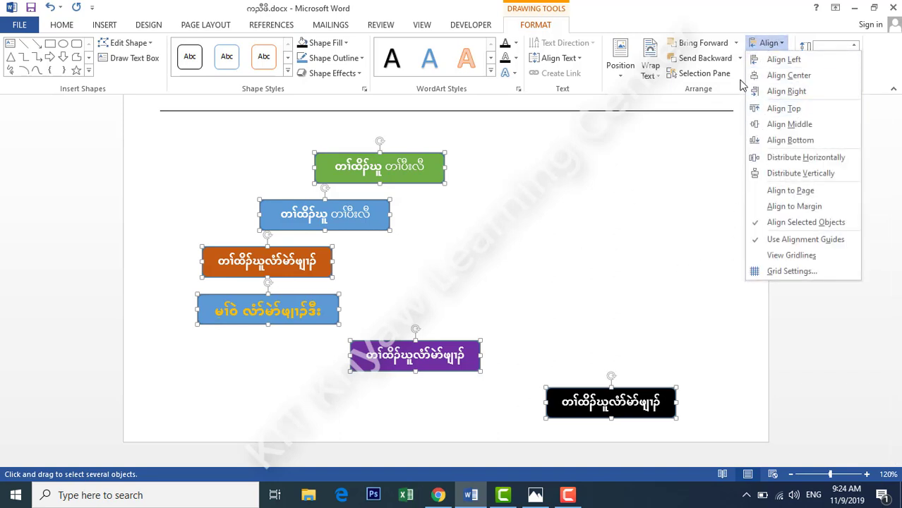
pyautogui.click(774, 62)
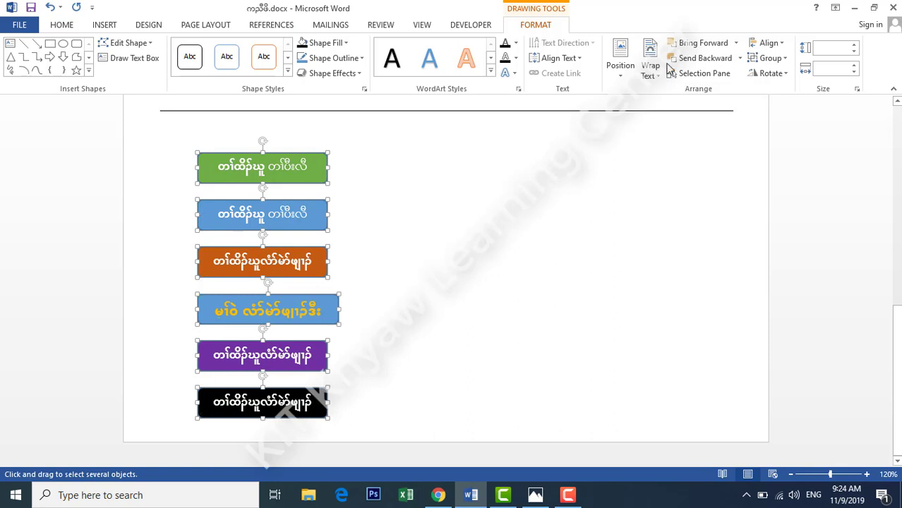
pyautogui.click(782, 43)
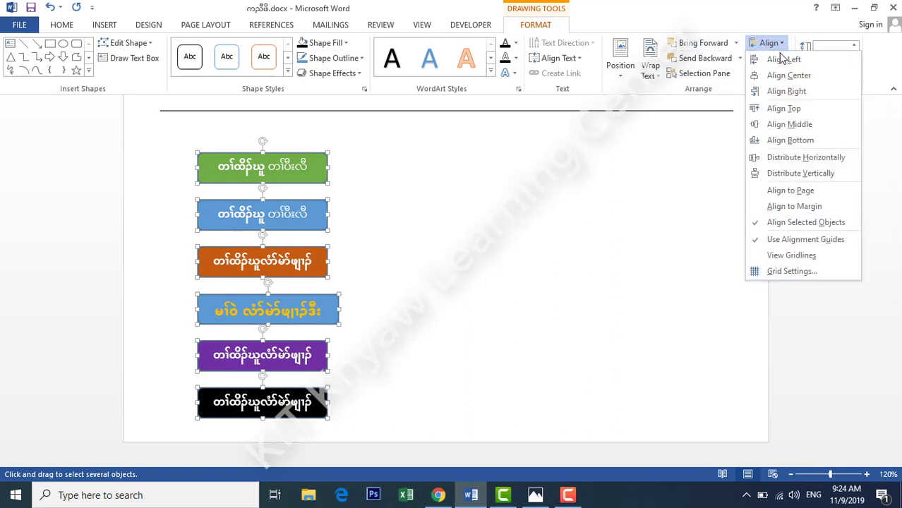
pyautogui.click(777, 93)
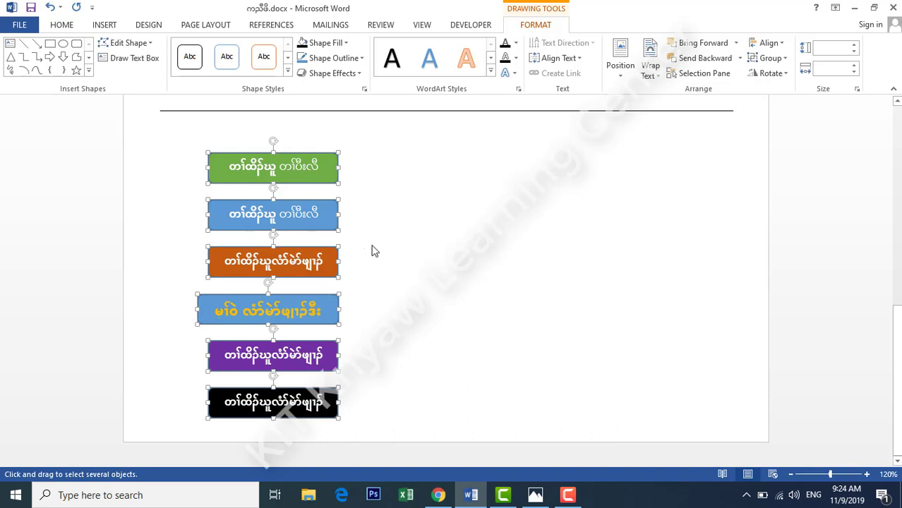
# - Center-align the six selected shapes with each other and move them together to the middle of the page
pyautogui.click(770, 43)
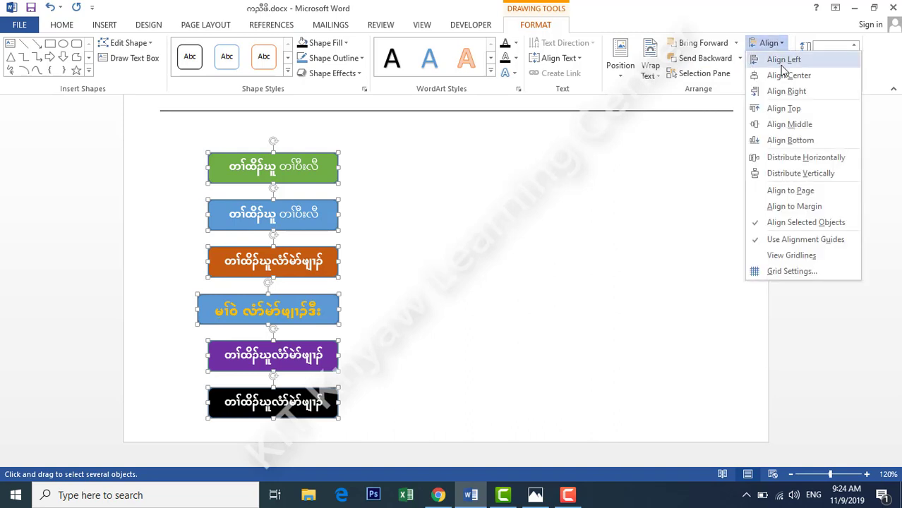
pyautogui.click(785, 76)
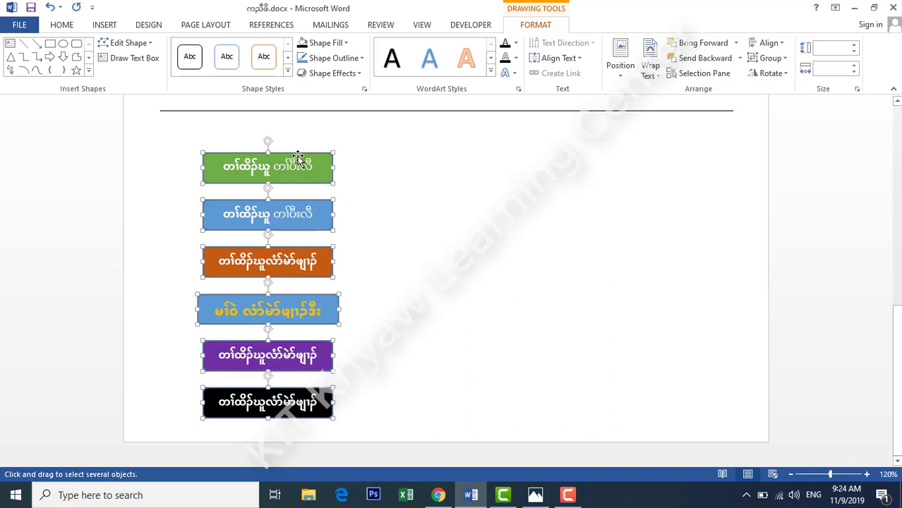
pyautogui.moveTo(302, 162); pyautogui.dragTo(354, 162)
pyautogui.moveTo(462, 160); pyautogui.dragTo(467, 161)
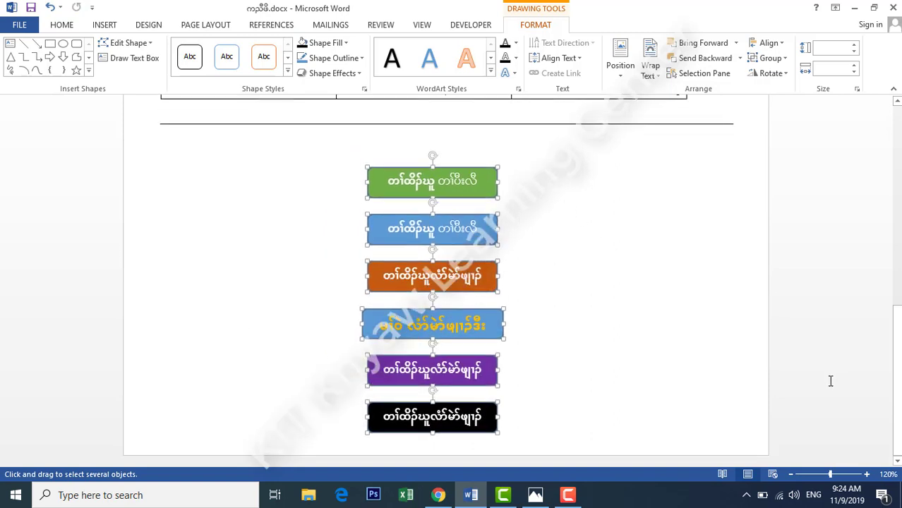
# - Examine the whole page layout at 50% zoom and return to the alignment headings at 140%
pyautogui.click(792, 474)
pyautogui.click(791, 475)
pyautogui.click(791, 475)
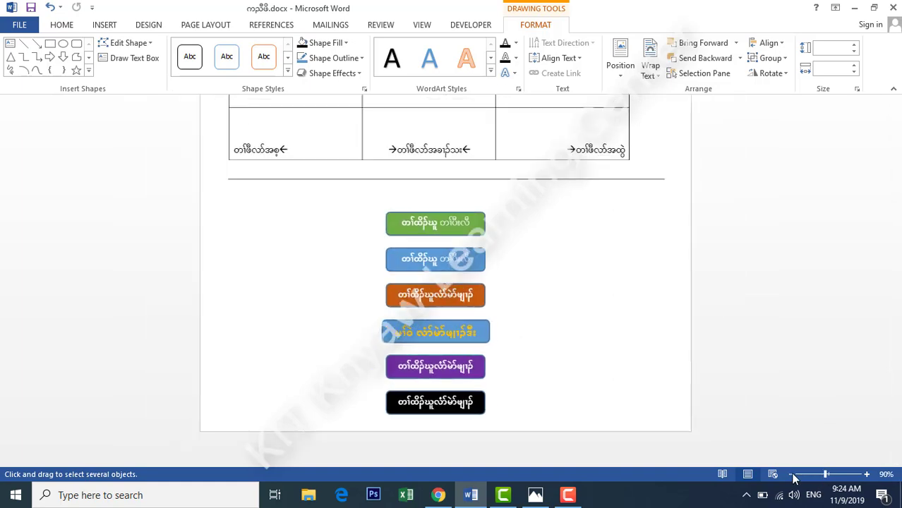
pyautogui.click(791, 474)
pyautogui.click(792, 474)
pyautogui.click(791, 475)
pyautogui.click(791, 475)
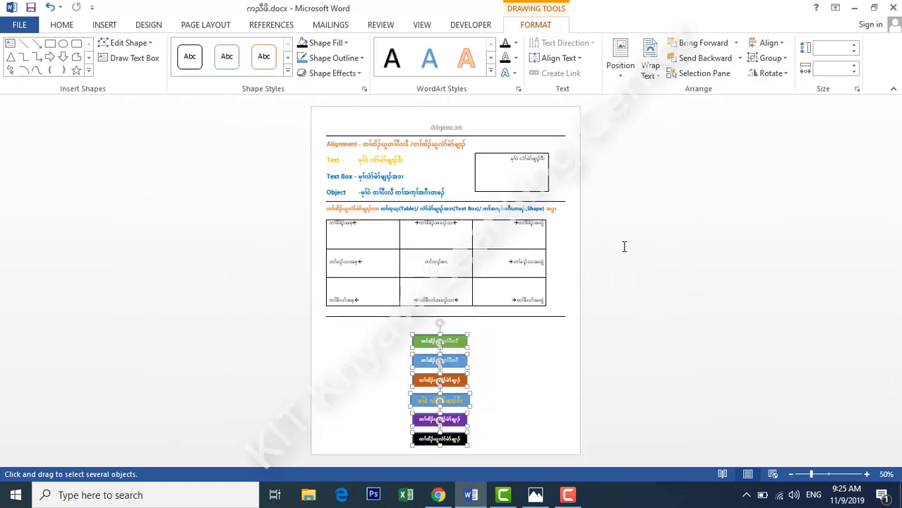
pyautogui.click(837, 477)
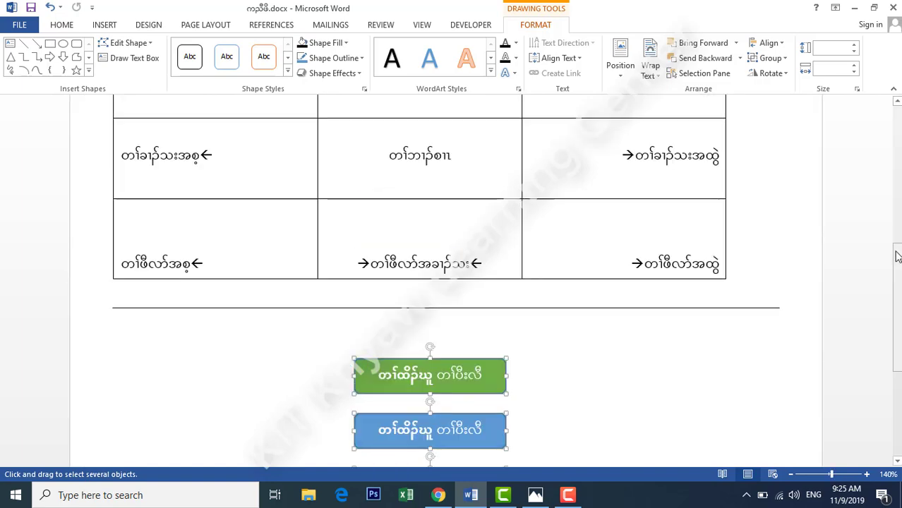
pyautogui.scroll(5, 898, 283)
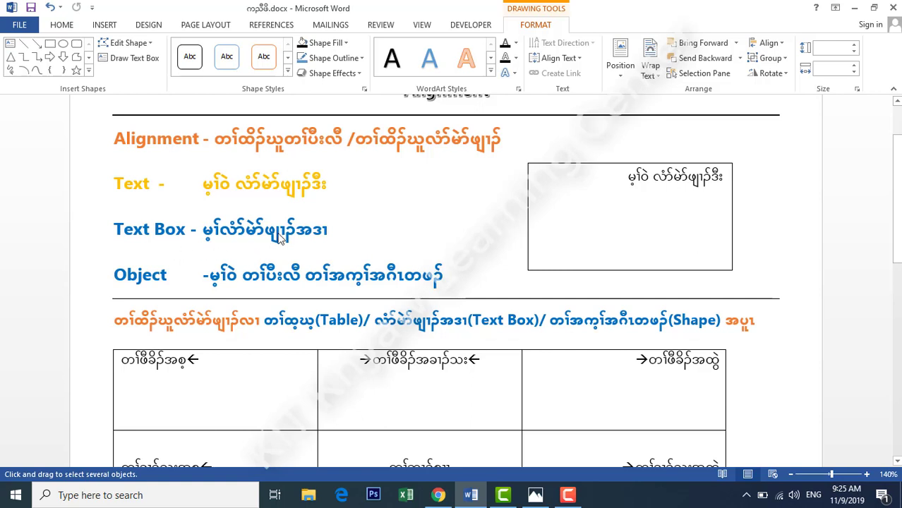
# - Select the text box beside the headings and turn off Select Objects
pyautogui.click(554, 168)
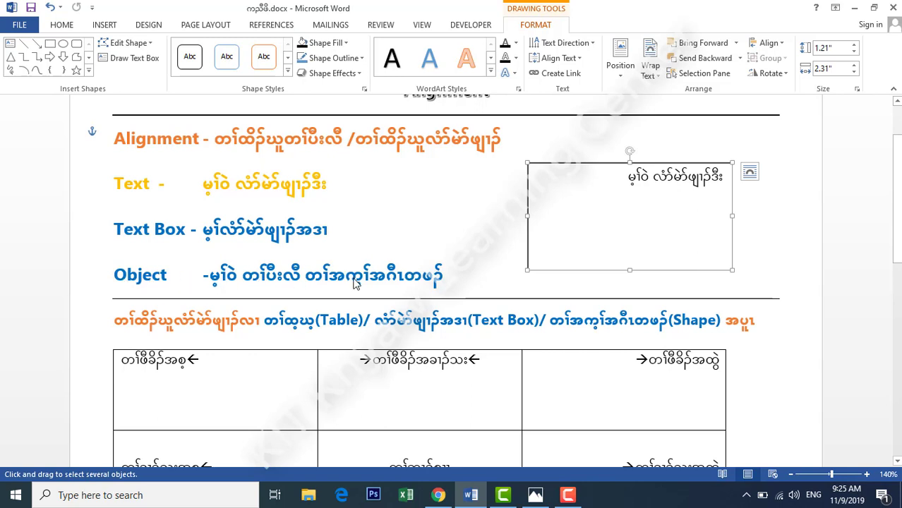
pyautogui.click(782, 44)
pyautogui.click(789, 50)
pyautogui.click(54, 28)
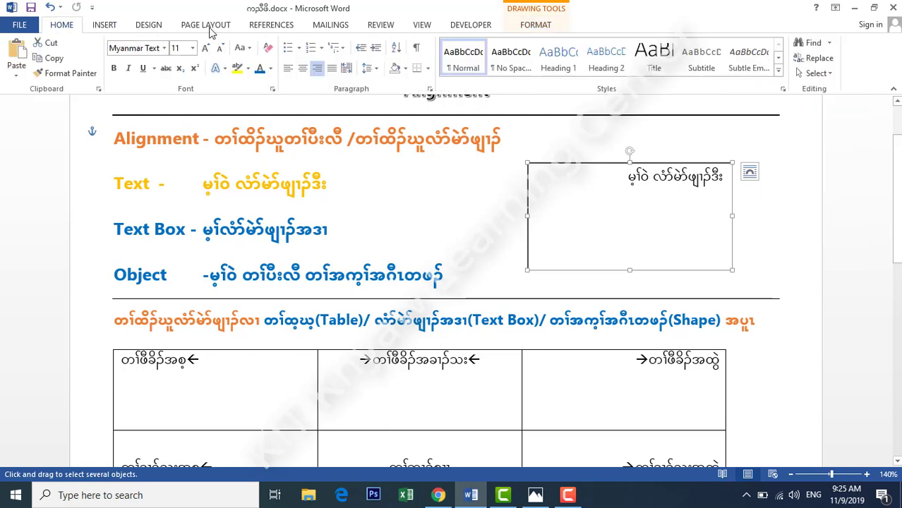
pyautogui.click(816, 72)
pyautogui.click(739, 106)
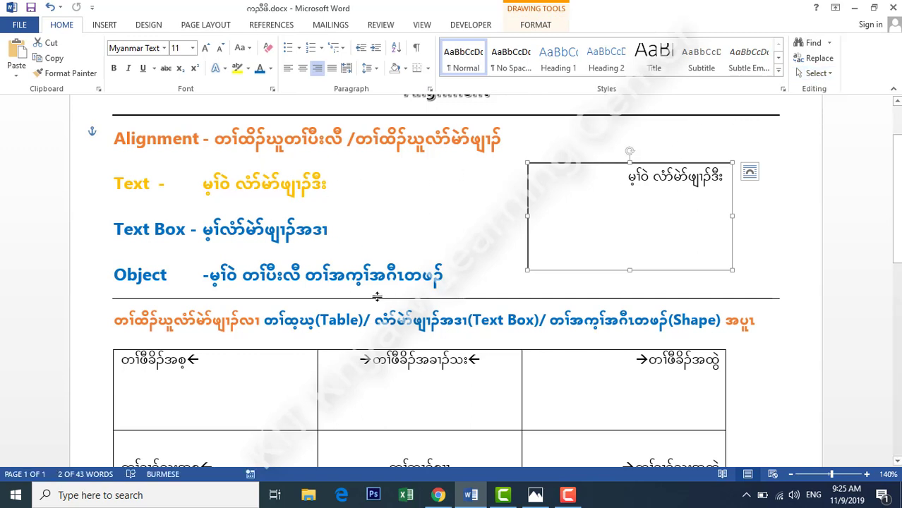
pyautogui.scroll(-2, 447, 269)
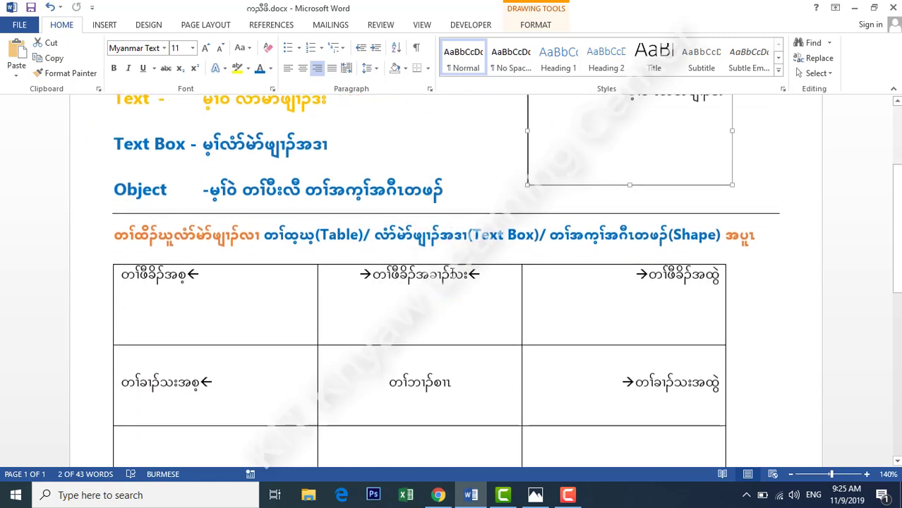
pyautogui.scroll(1, 452, 277)
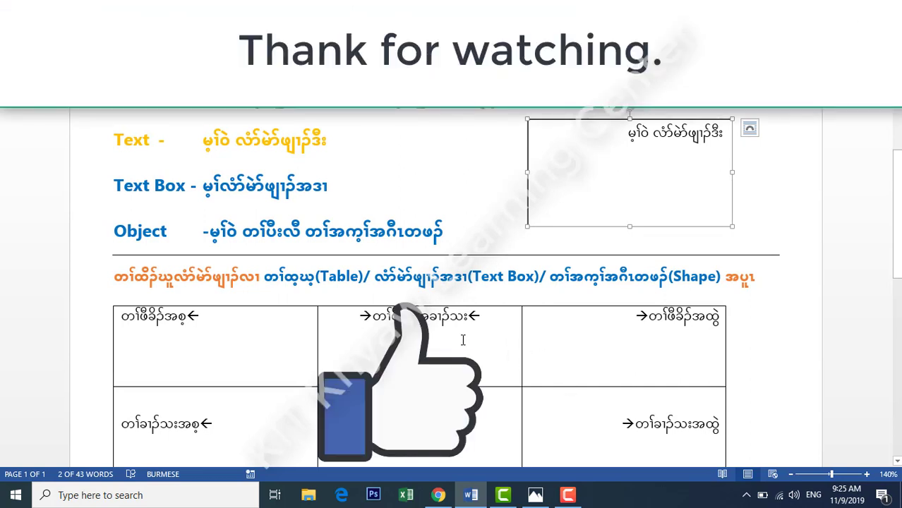
pyautogui.scroll(2, 481, 223)
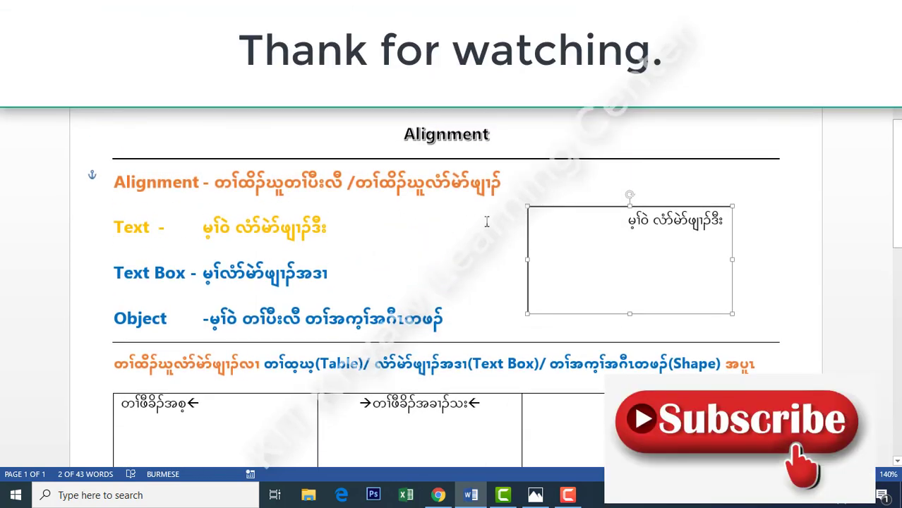